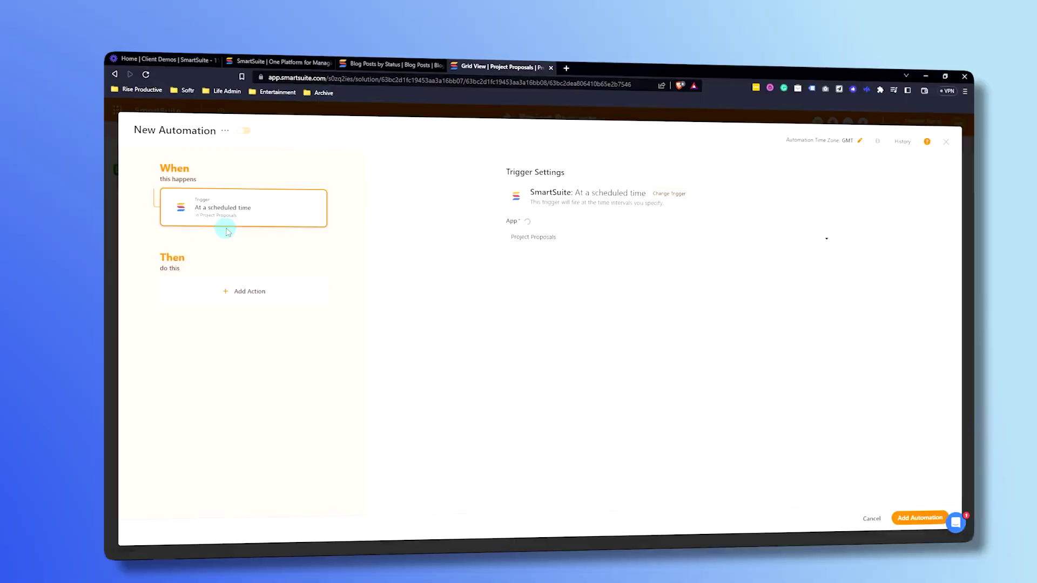
- Open the field list for the automation's first WHERE condition
click(570, 272)
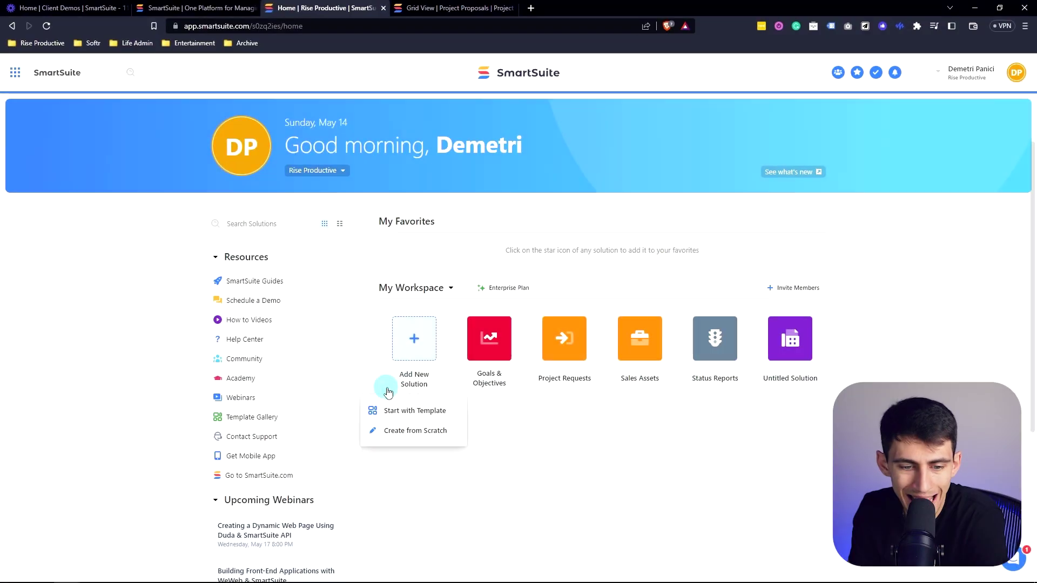
- Create a solution from the Blog / Podcast Manager template and explore its Blog Posts grid options
click(391, 411)
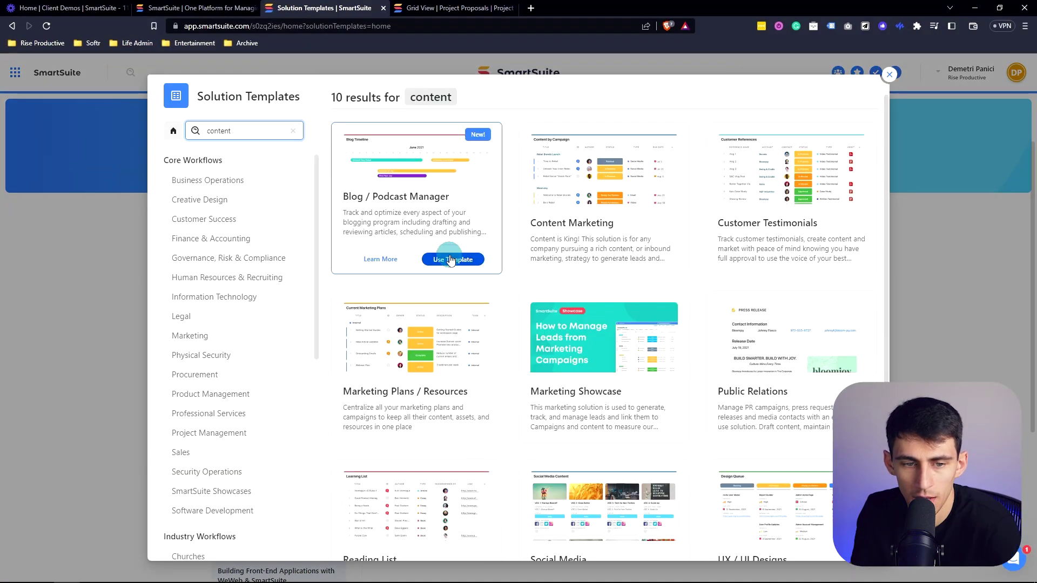
click(451, 259)
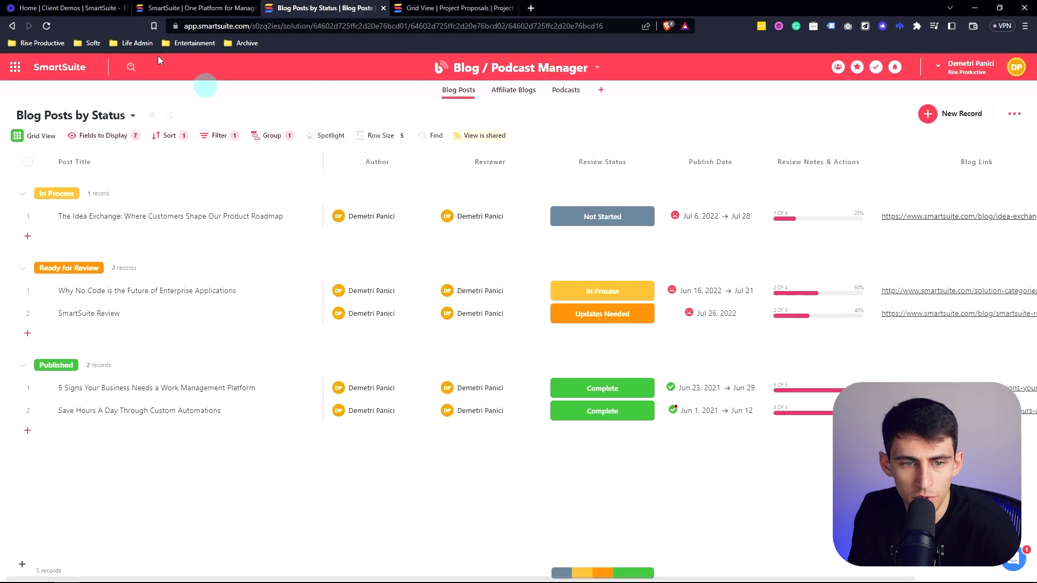
scroll(984, 162, right, 3)
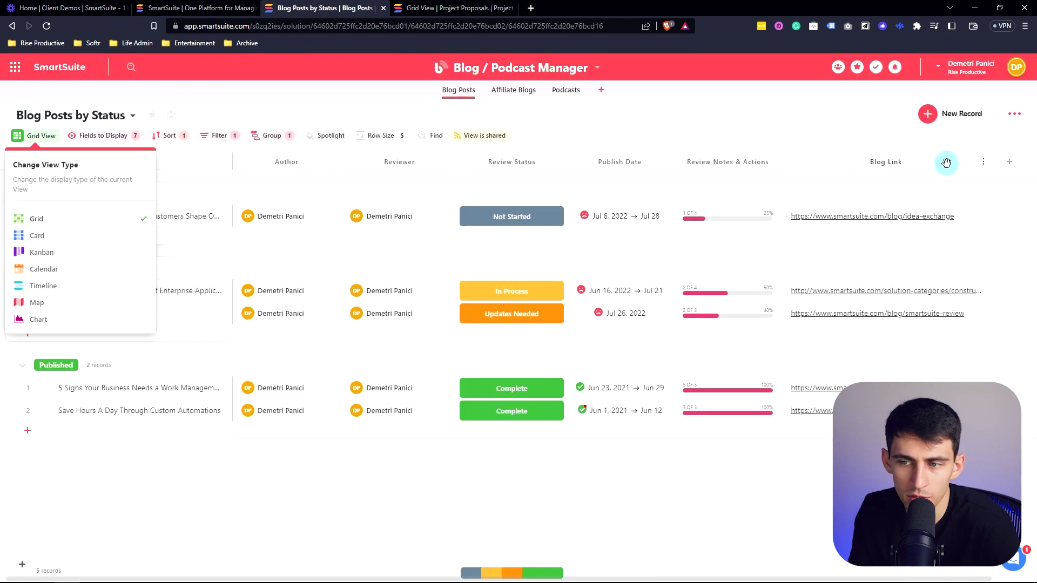
click(999, 160)
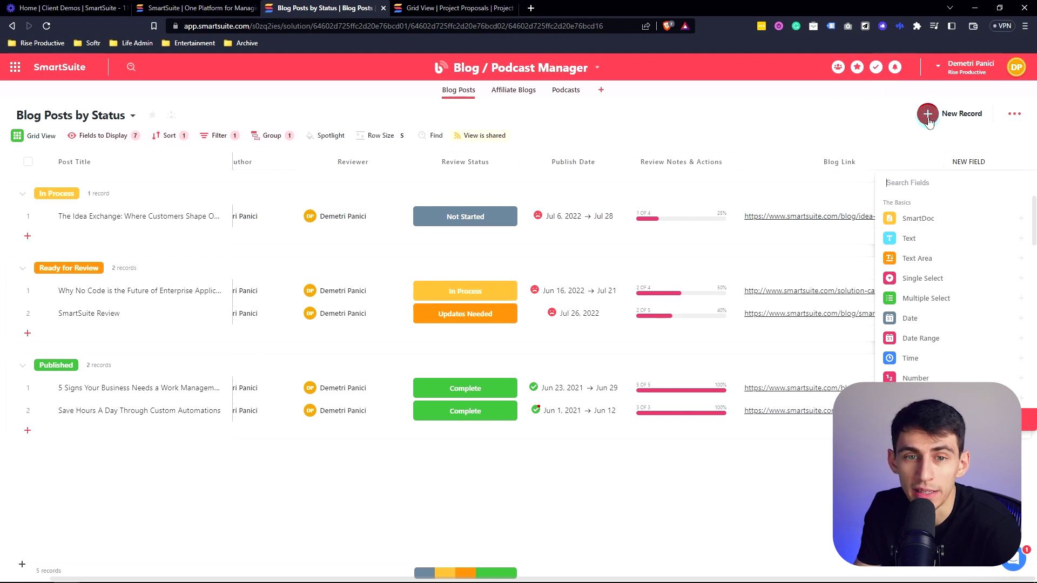
click(1014, 115)
- From the solution's settings menu, open Automations and start the first automation
key(ctrl+Tab)
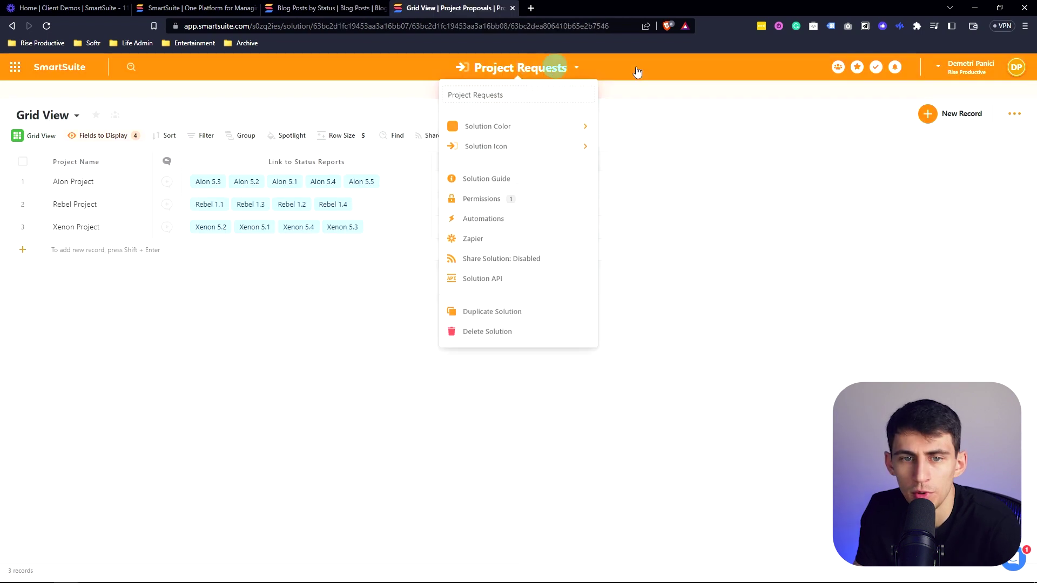
click(523, 70)
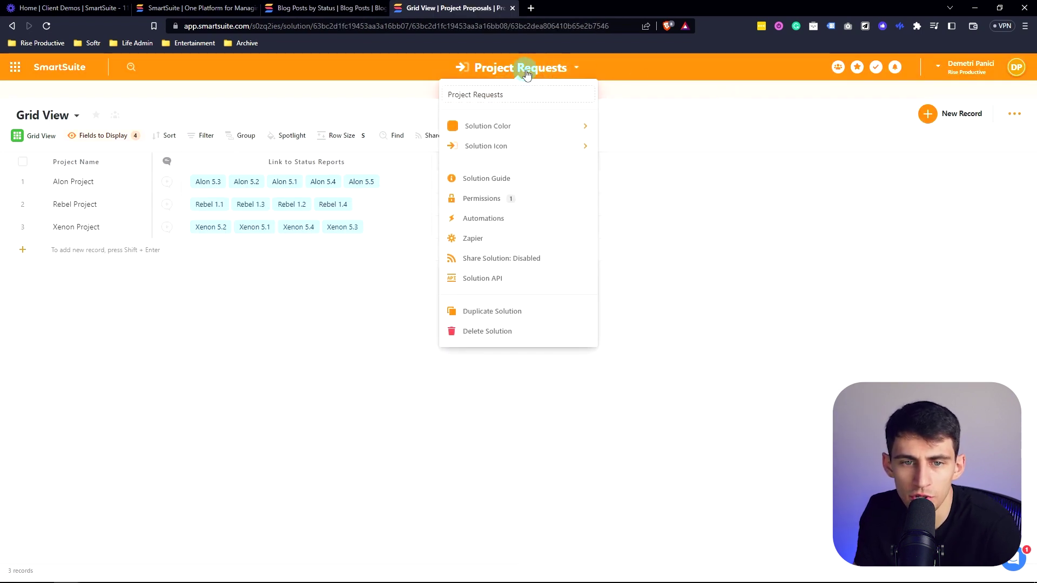
click(484, 217)
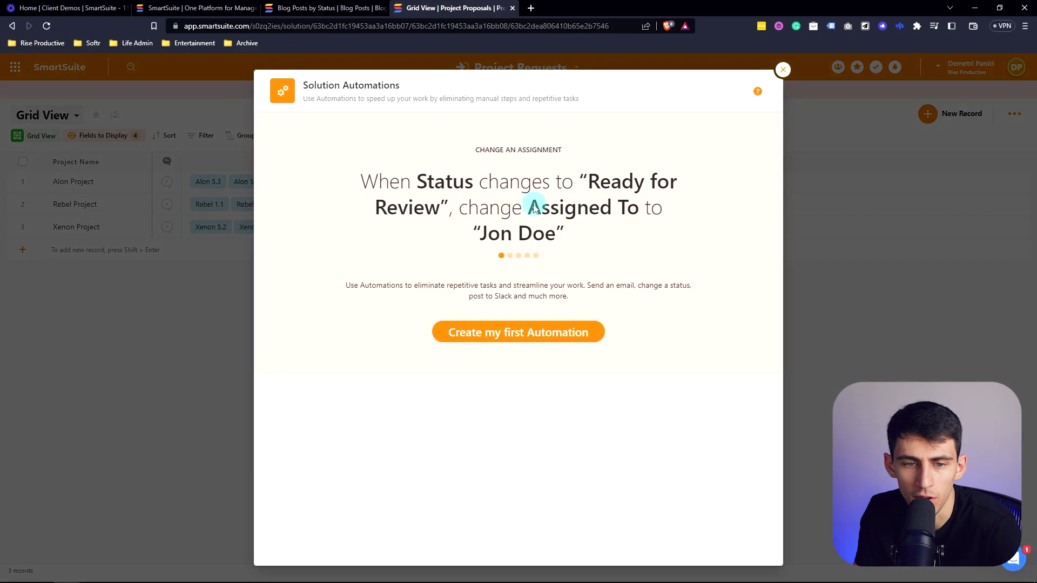
click(535, 332)
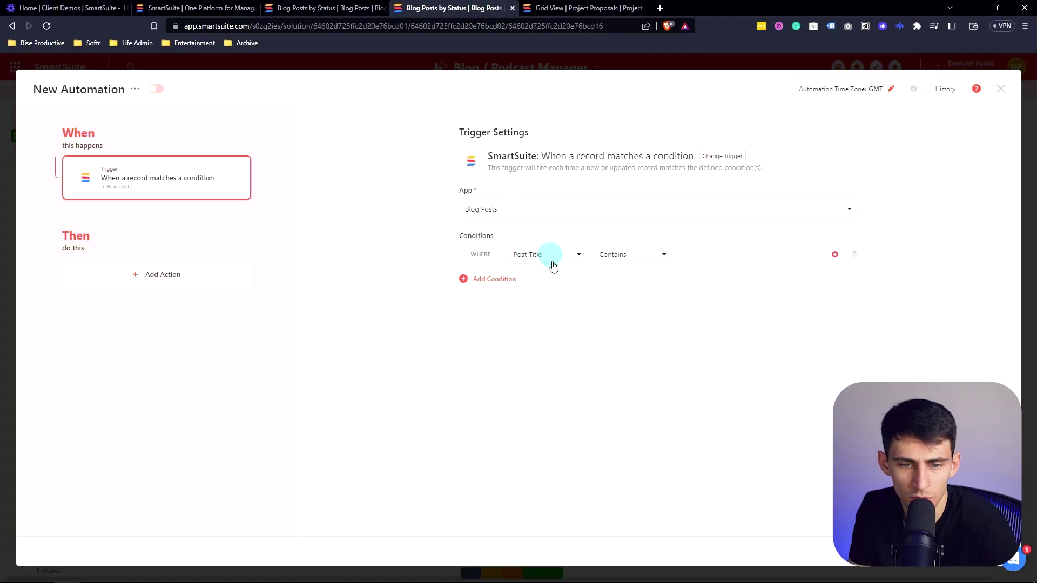
- Set the trigger condition to Publish Date is One week from now and add an action
scroll(559, 332, down, 6)
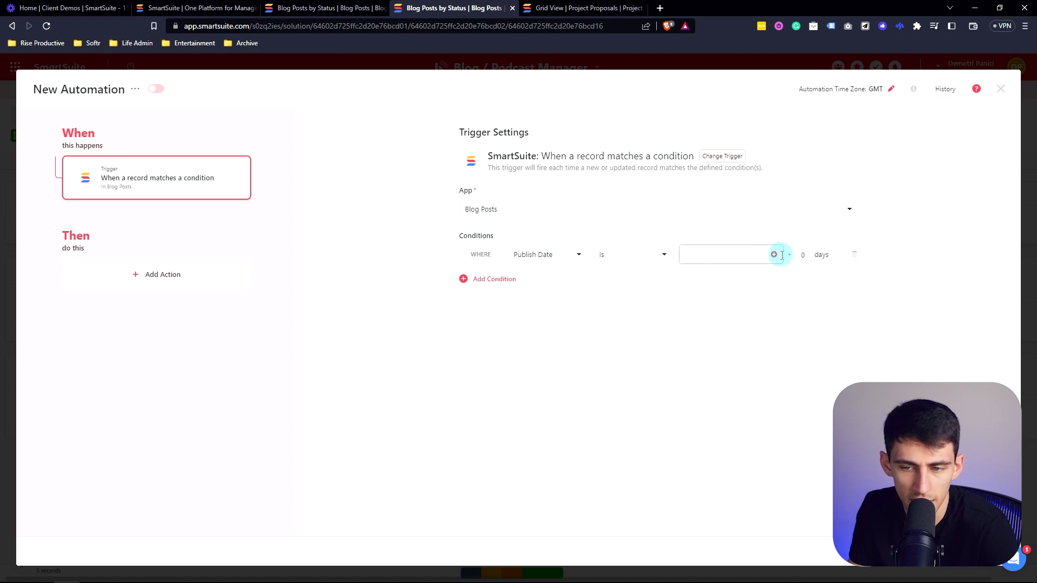
click(774, 254)
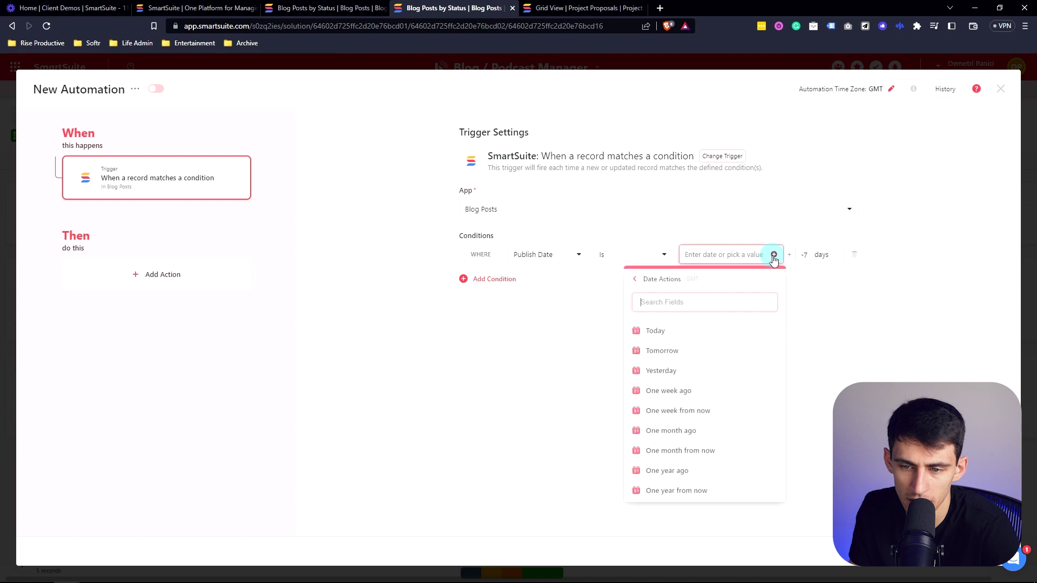
click(668, 389)
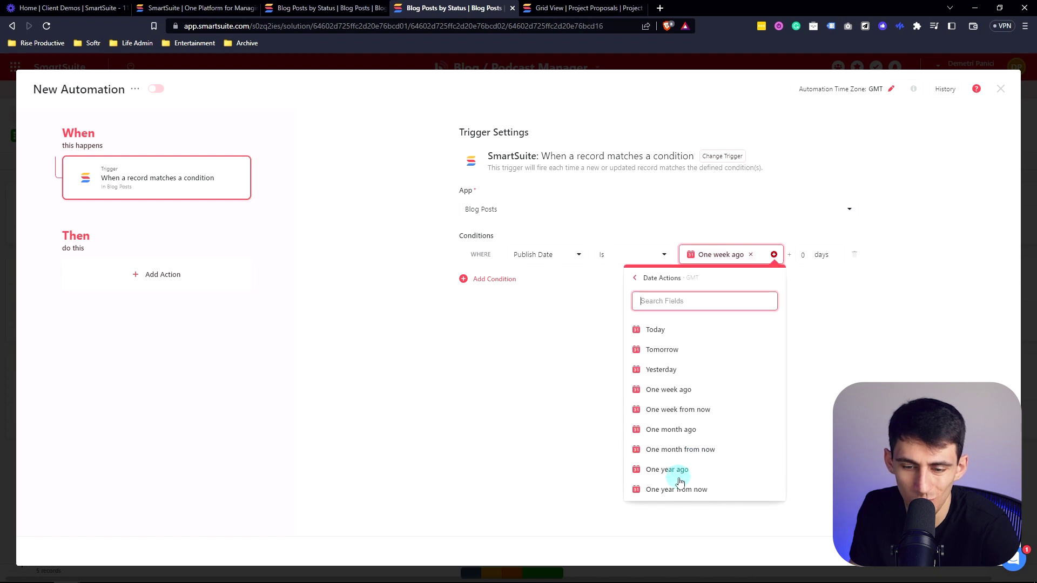
click(678, 410)
click(140, 274)
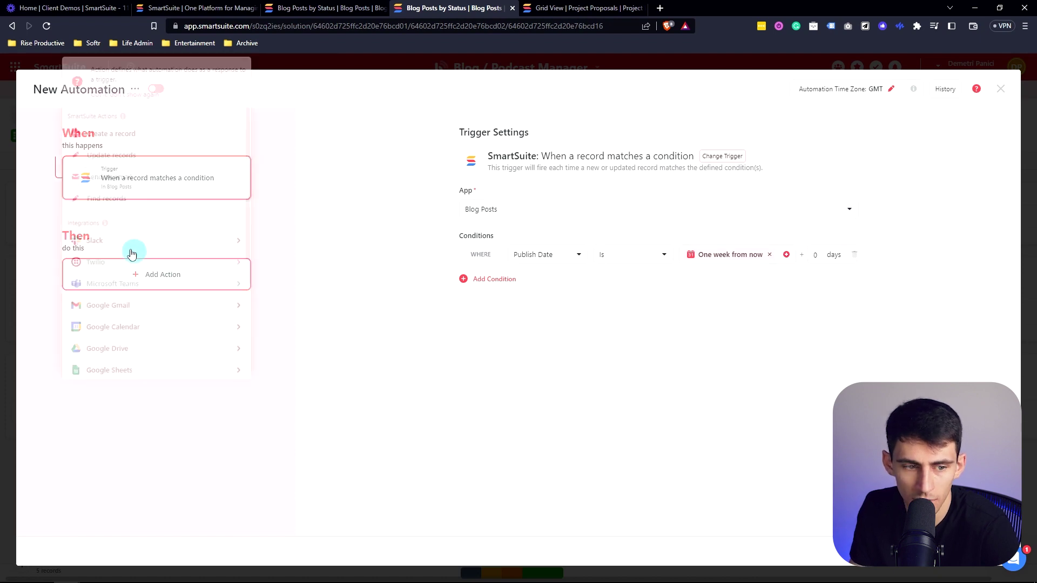
mouse_move(160, 235)
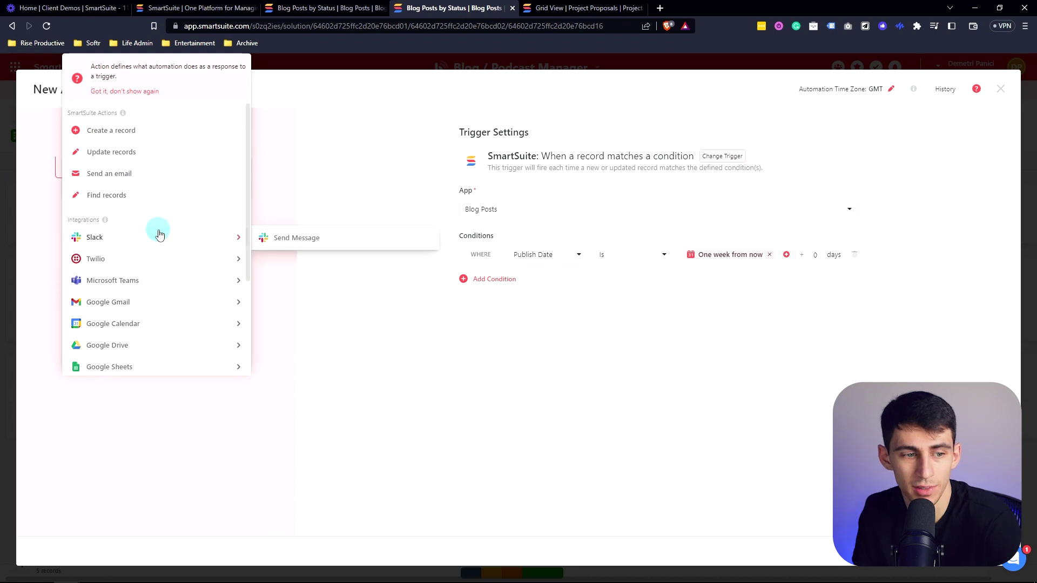
- Add a Slack message action with a newly connected Slack account, posting to tasks-to-do
click(274, 248)
click(504, 211)
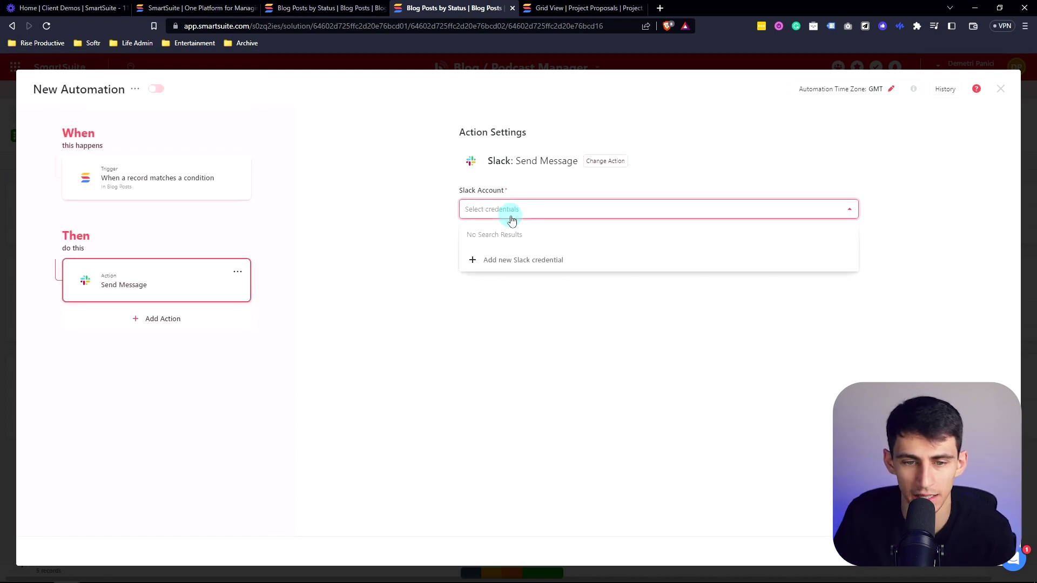
click(502, 257)
click(186, 315)
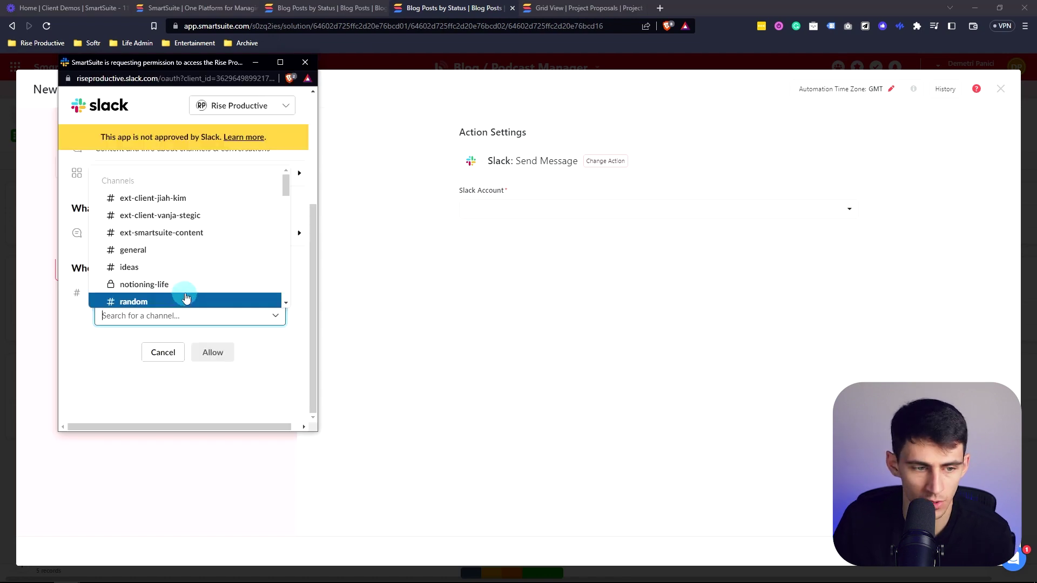
scroll(169, 249, down, 5)
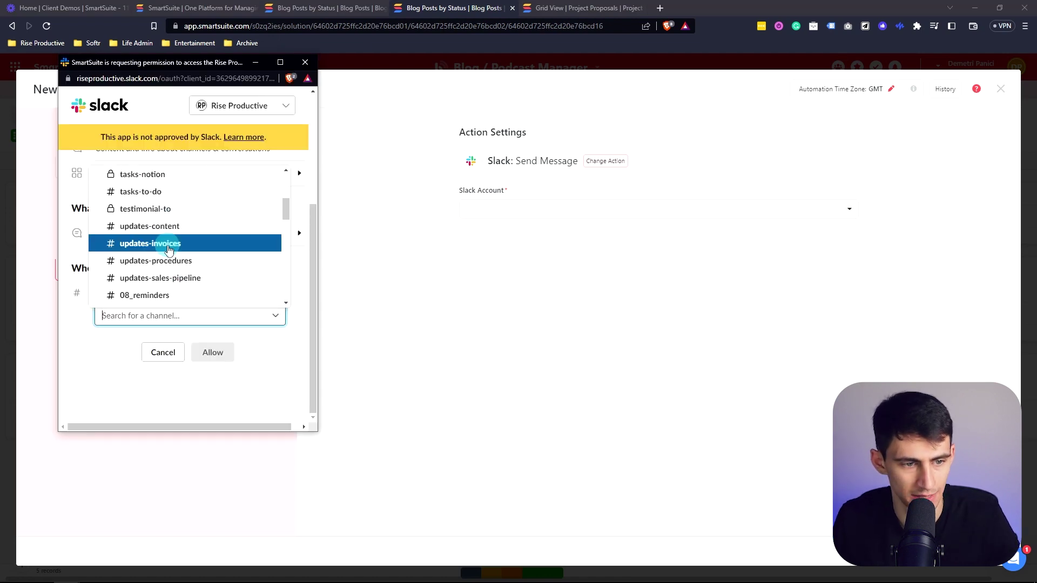
click(178, 192)
click(204, 352)
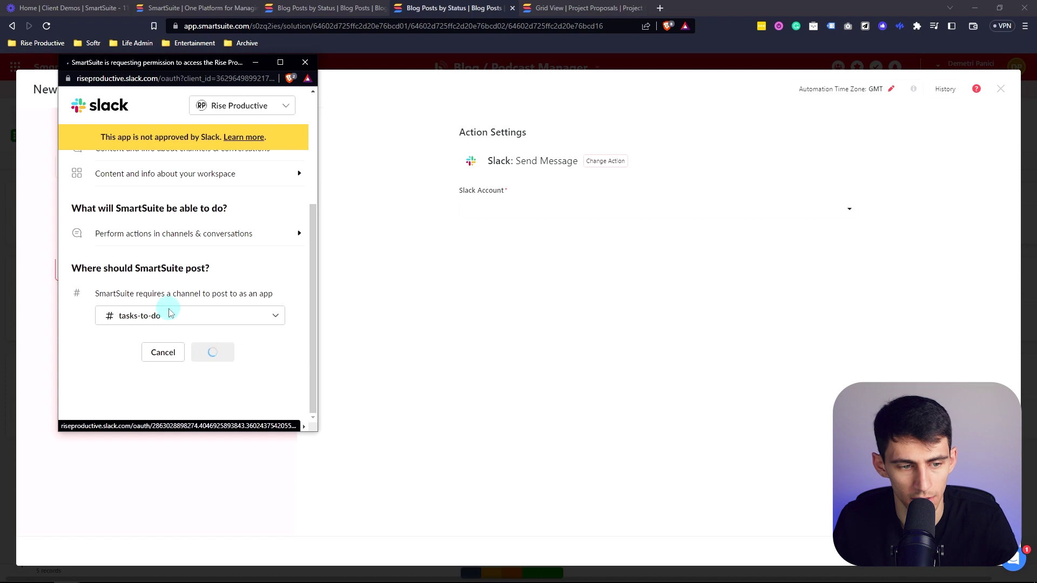
click(624, 296)
scroll(555, 317, down, 5)
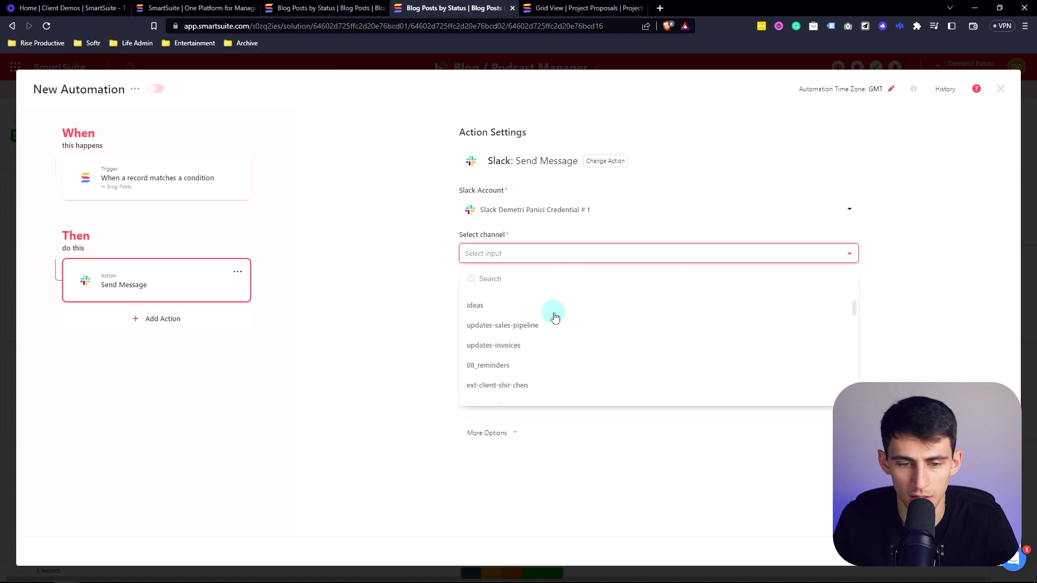
text(task)
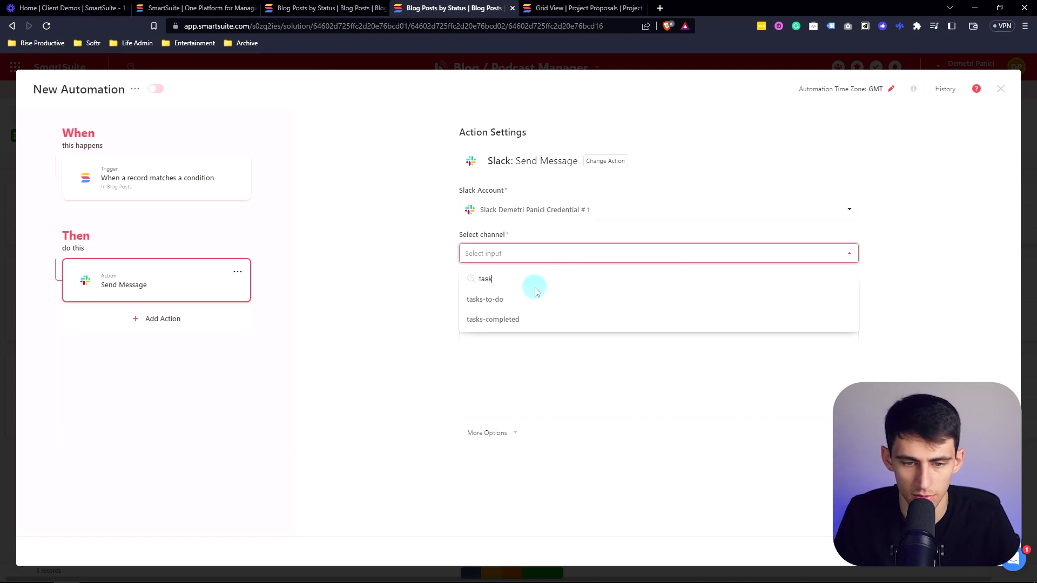
click(521, 297)
- Write the message 'The blog post [Blog Post] is 1 week from posting, make sure you finish the draft ASAP.'
click(514, 319)
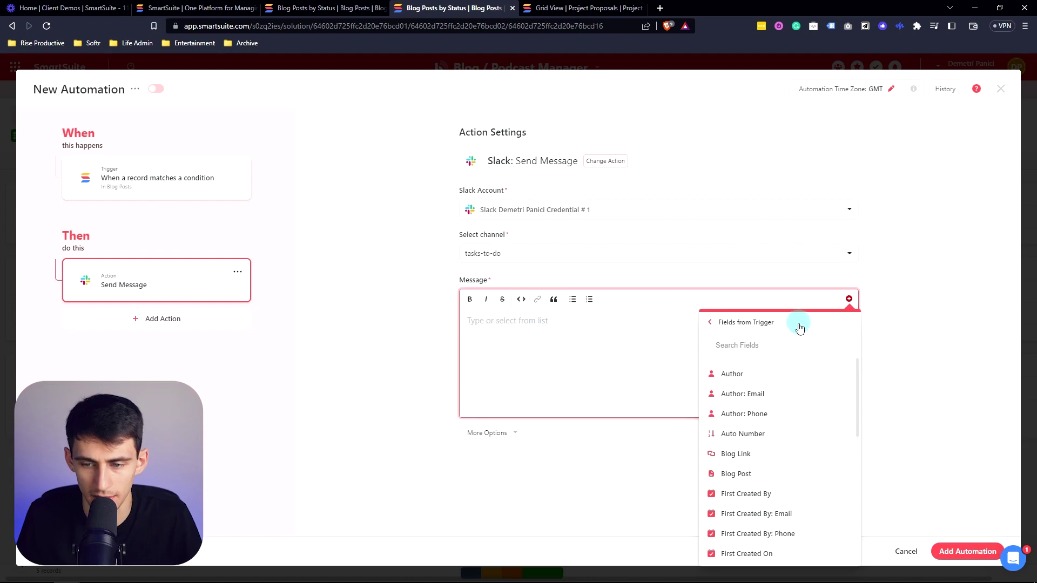
text(The blo)
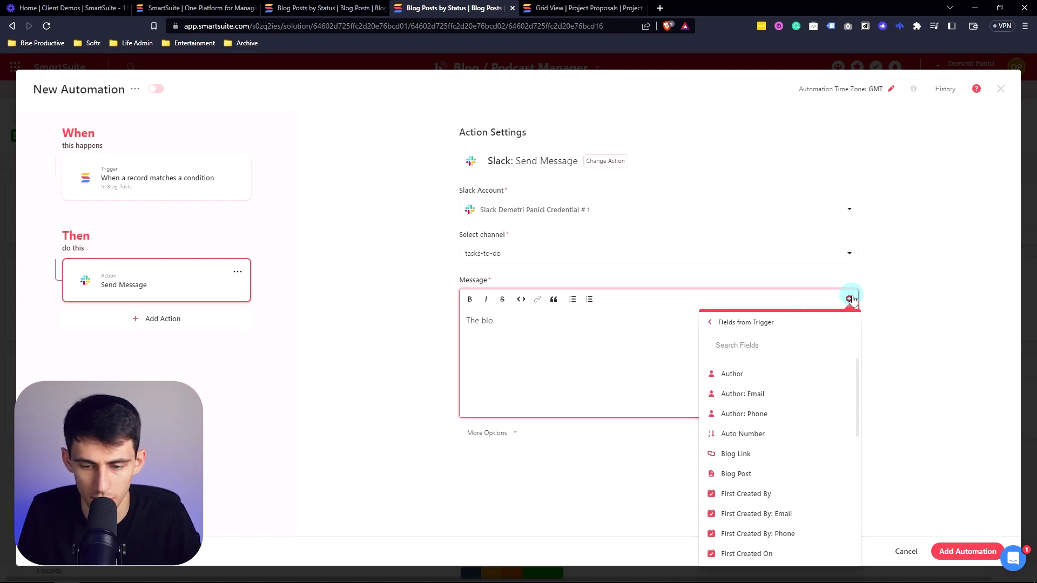
text(g post)
click(737, 474)
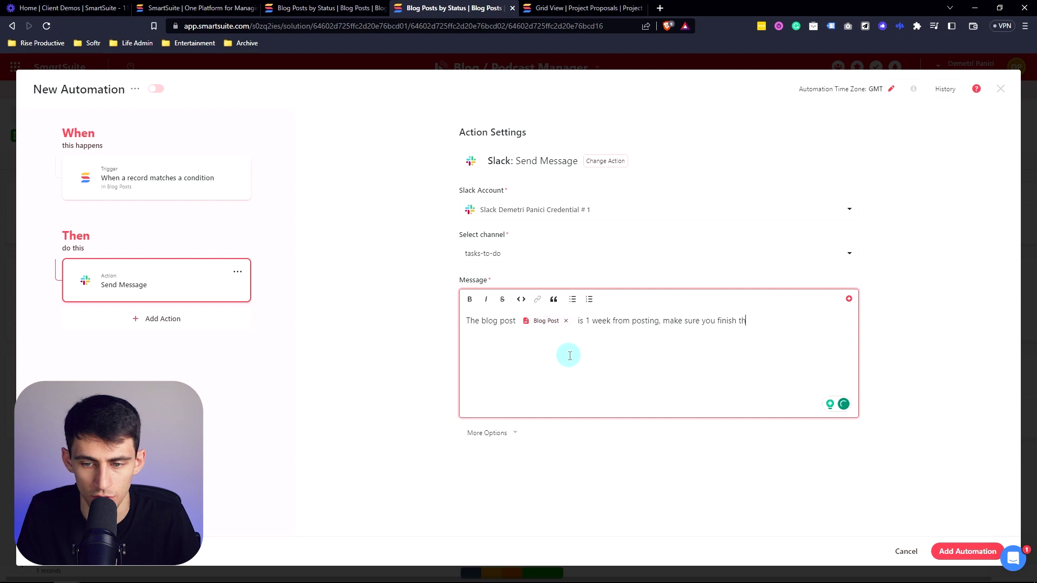
text(AP.)
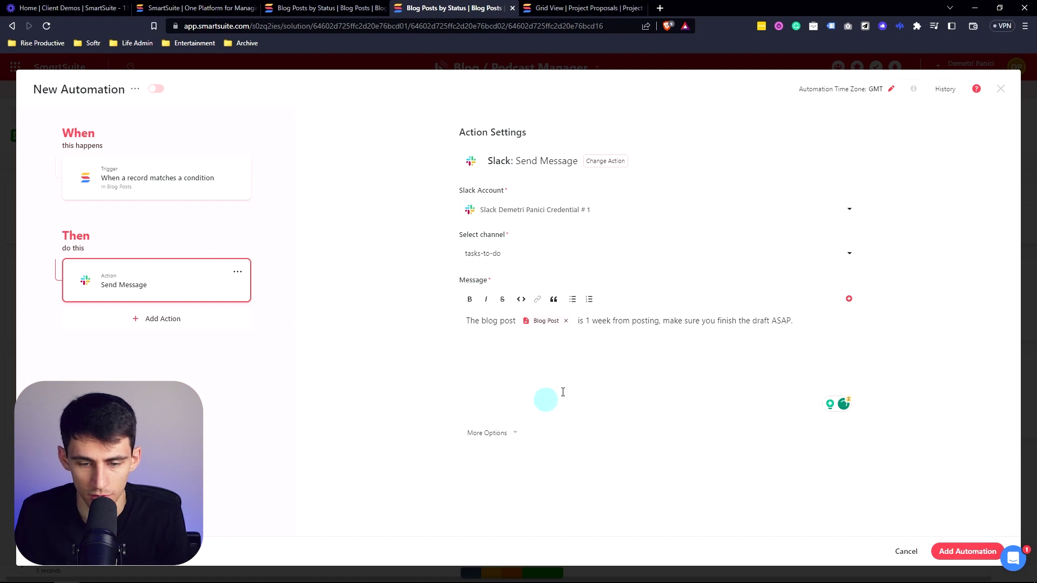
click(849, 299)
scroll(728, 422, down, 1)
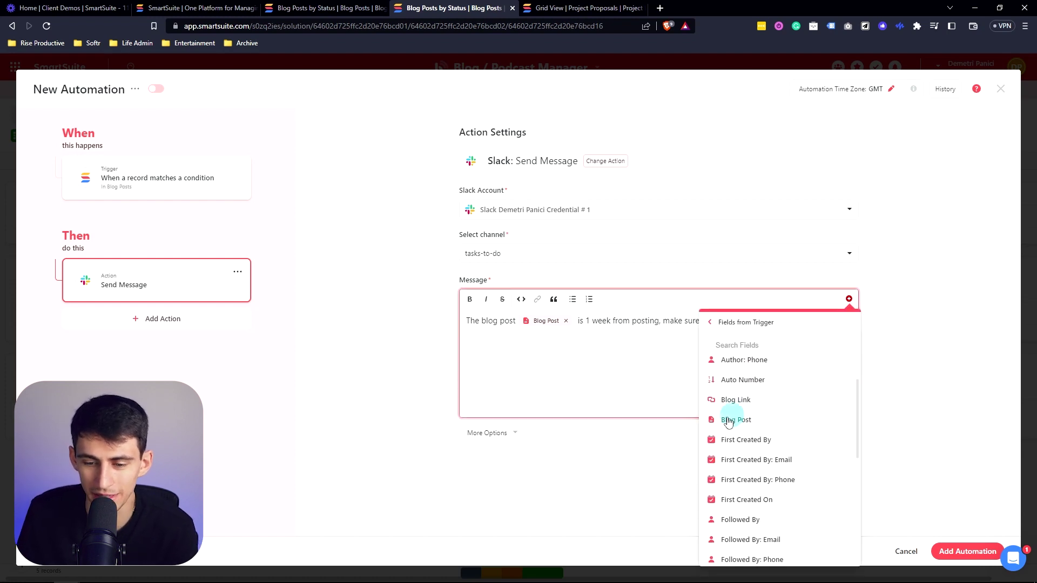
click(616, 375)
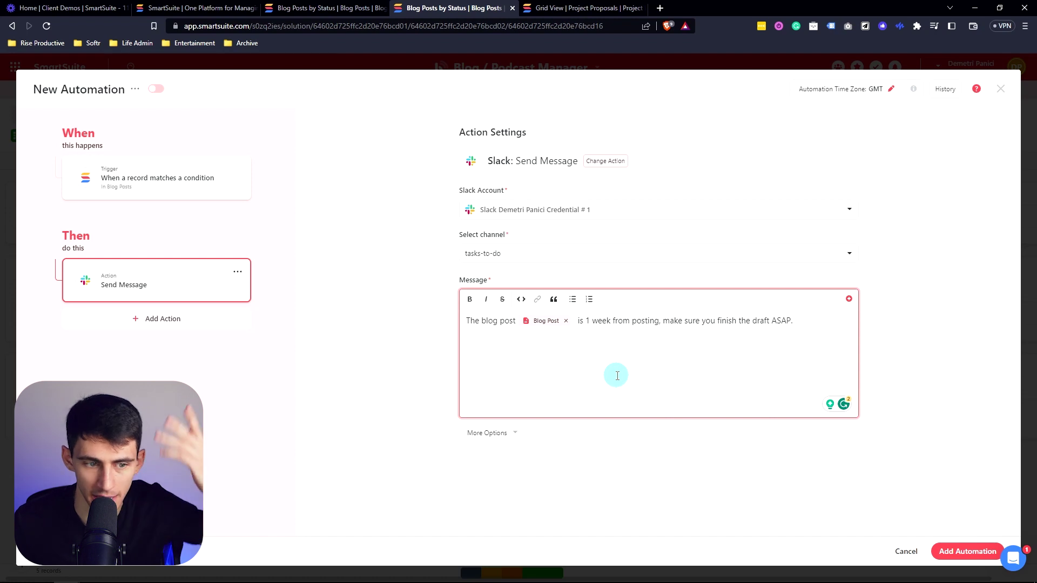
click(459, 450)
- Show the Slack action's More Options and edit its Bot Name and Bot Icon settings
click(486, 433)
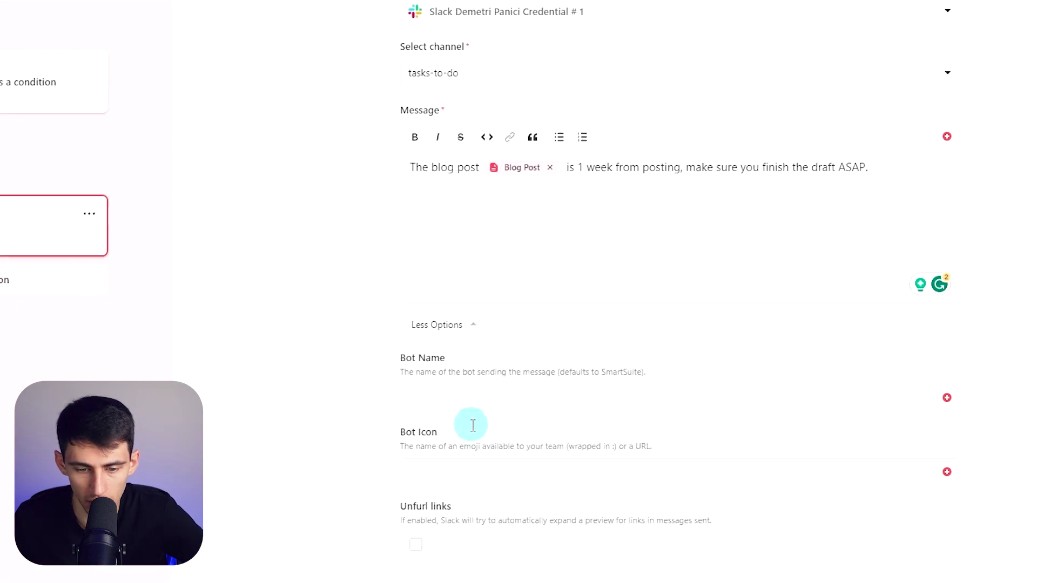
click(603, 485)
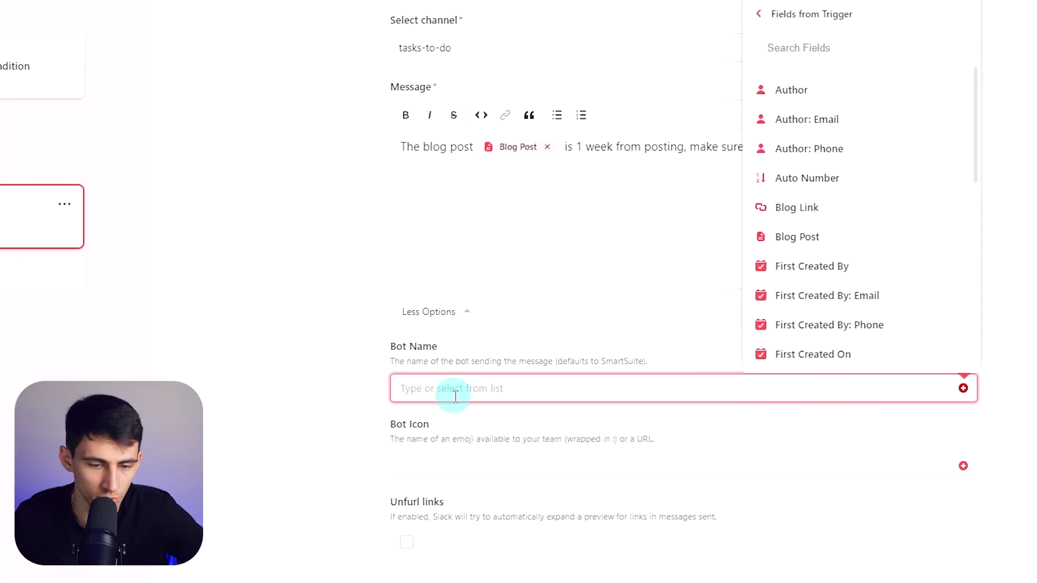
click(468, 454)
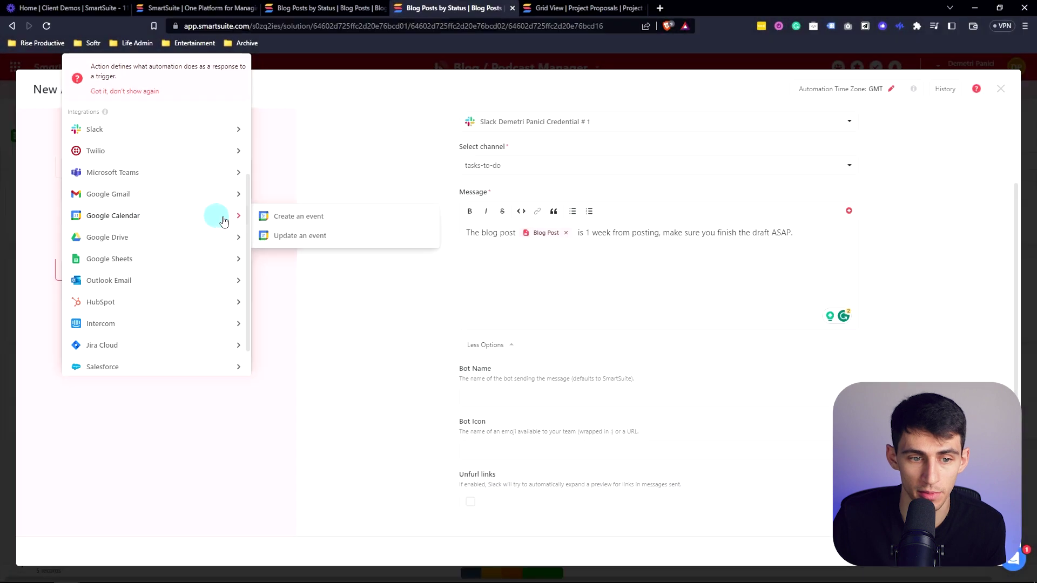
- Add a Google Calendar Create an event action and connect a Google account
click(274, 213)
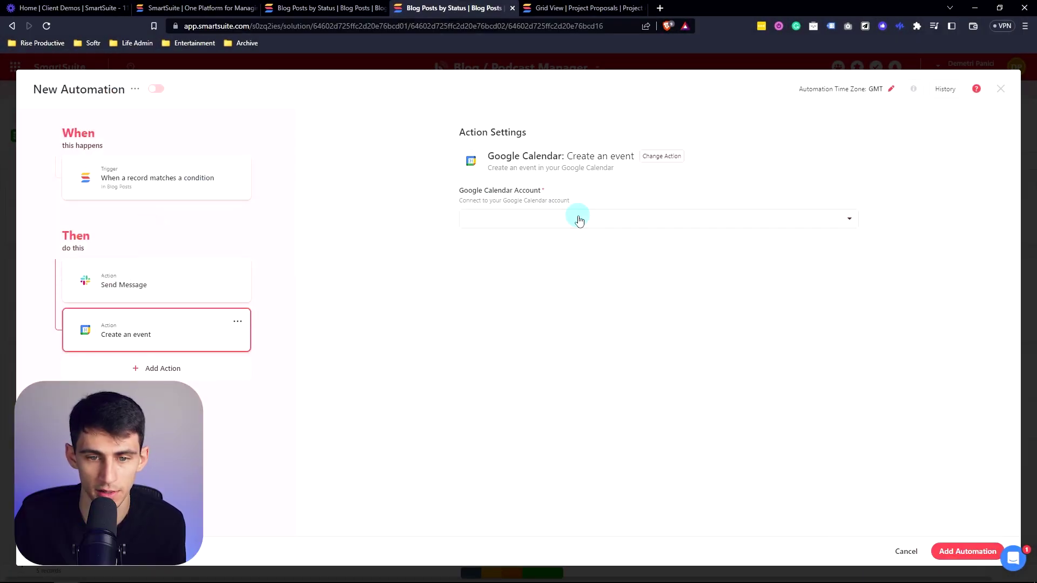
click(577, 217)
click(548, 270)
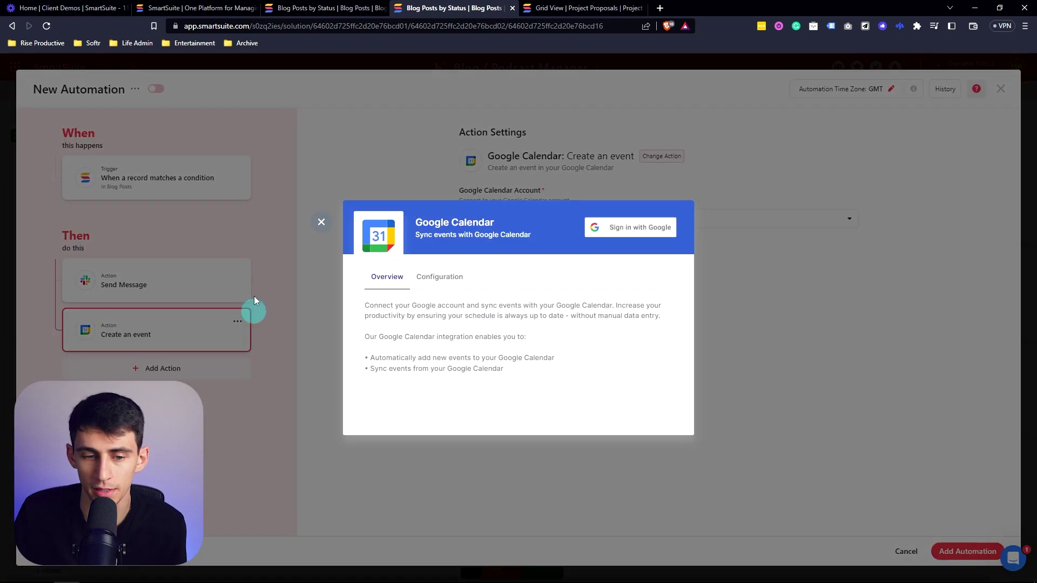
click(609, 227)
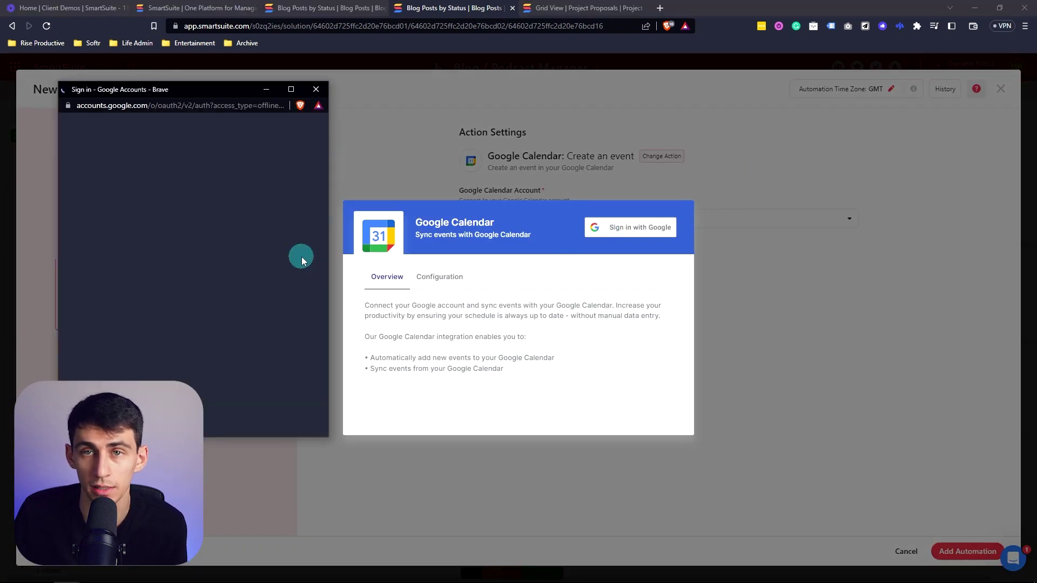
click(226, 273)
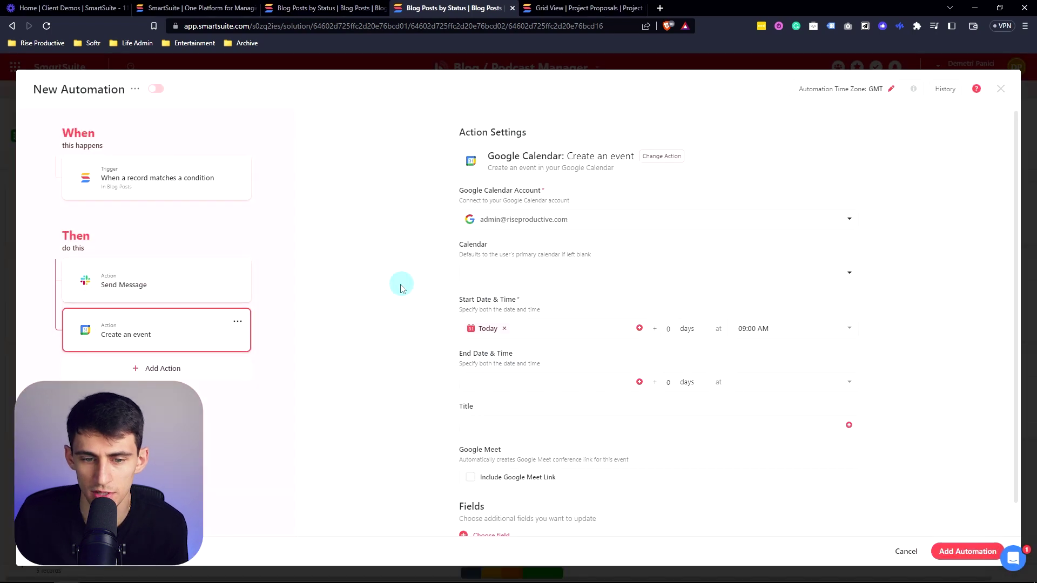
scroll(558, 280, down, 1)
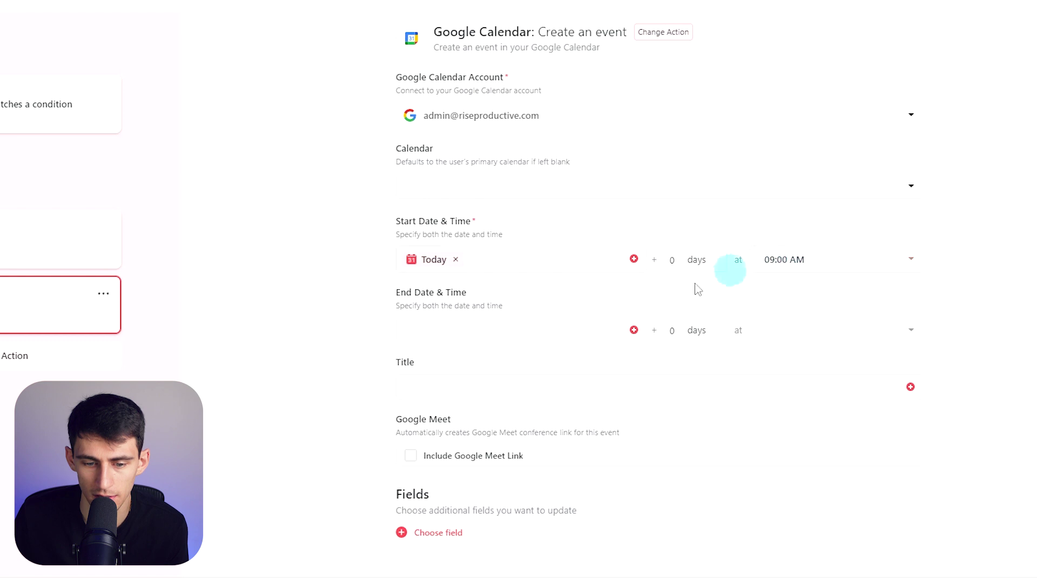
- Use the Rise Productive calendar and title the event '[Blog Post] - Rough Draft Sync'
click(501, 378)
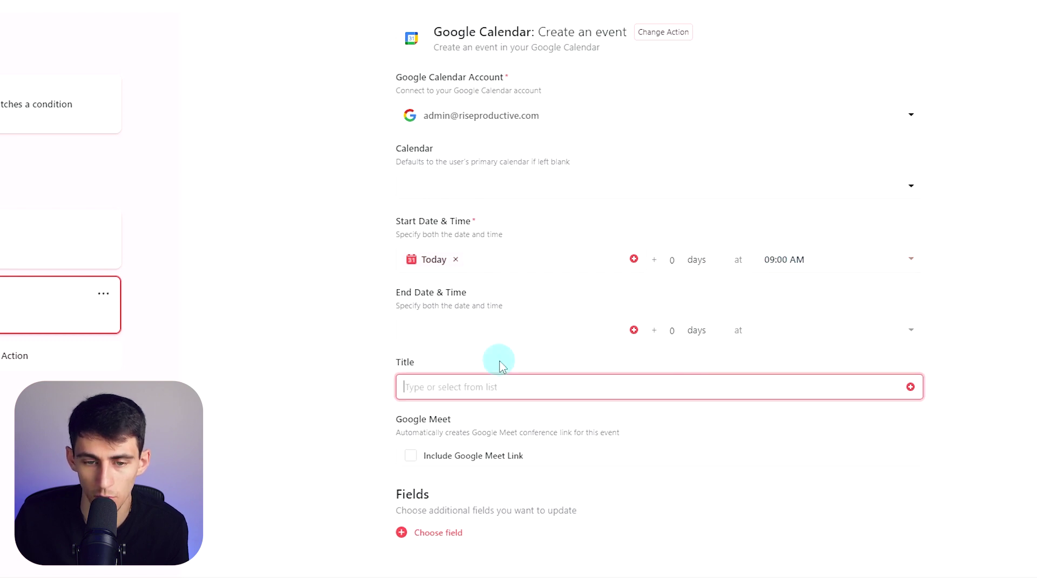
click(474, 183)
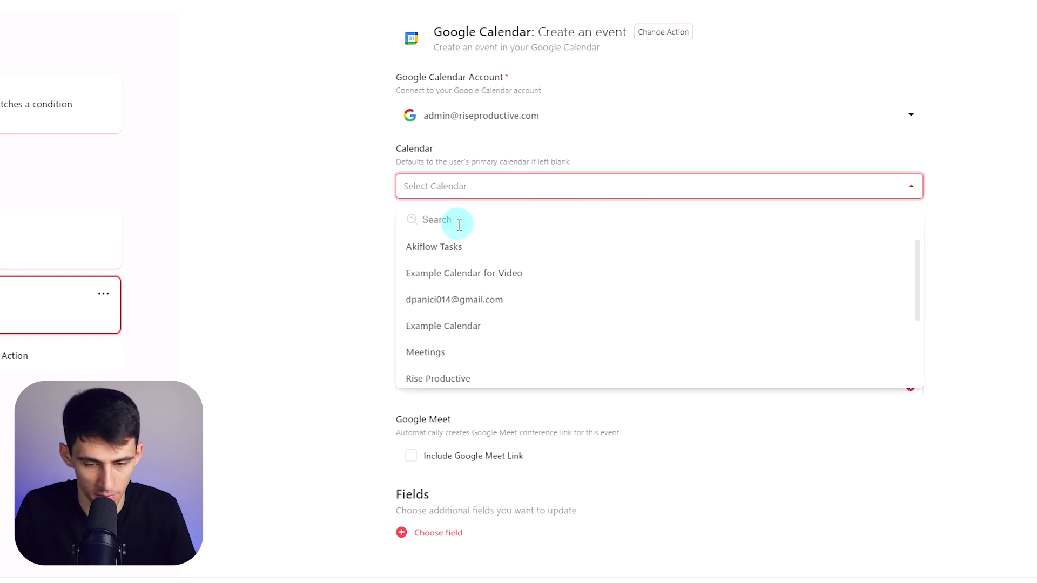
text(Rise)
click(458, 246)
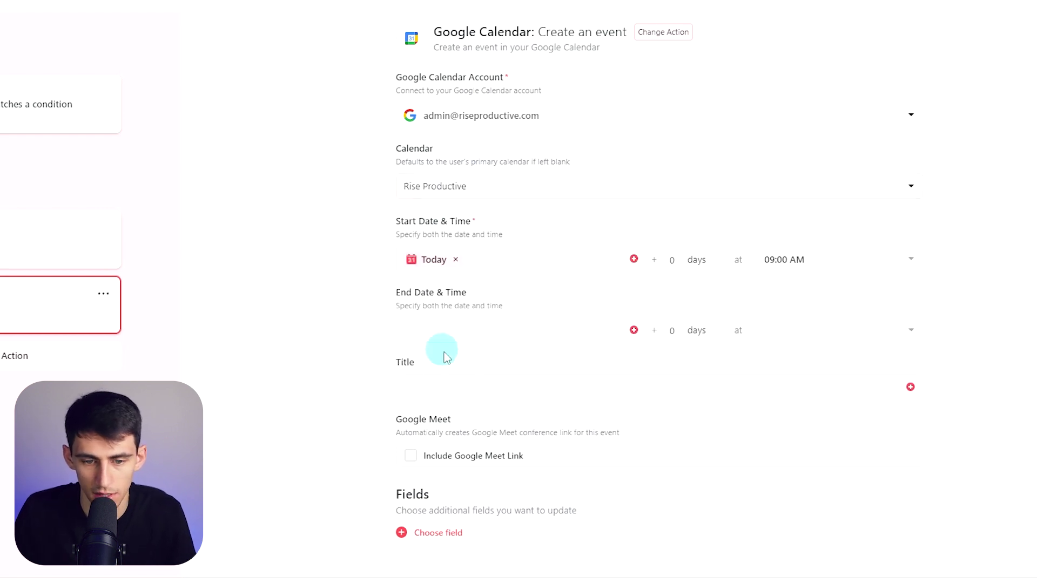
click(911, 386)
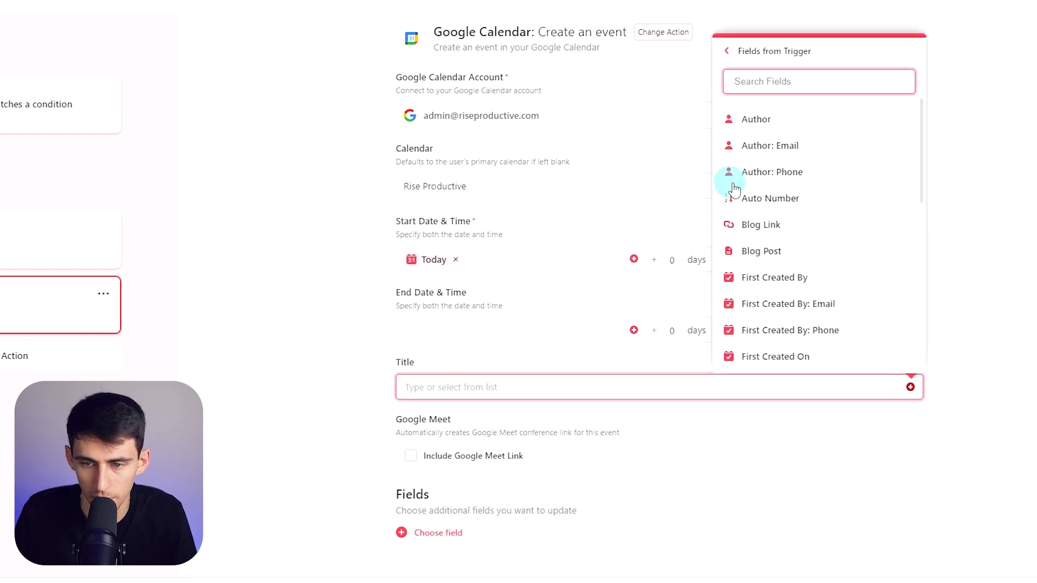
click(761, 251)
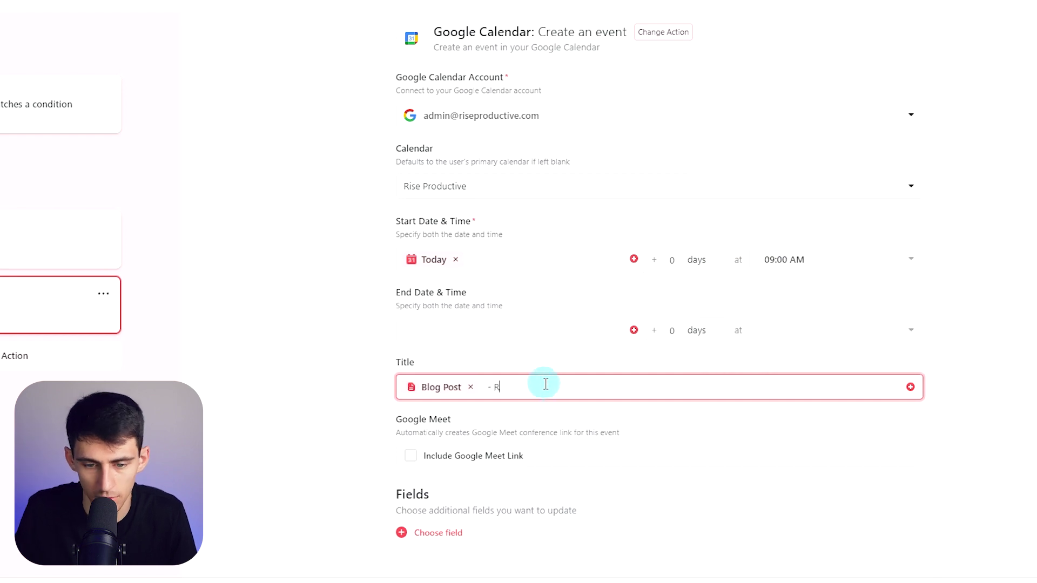
text(- Rough Draft)
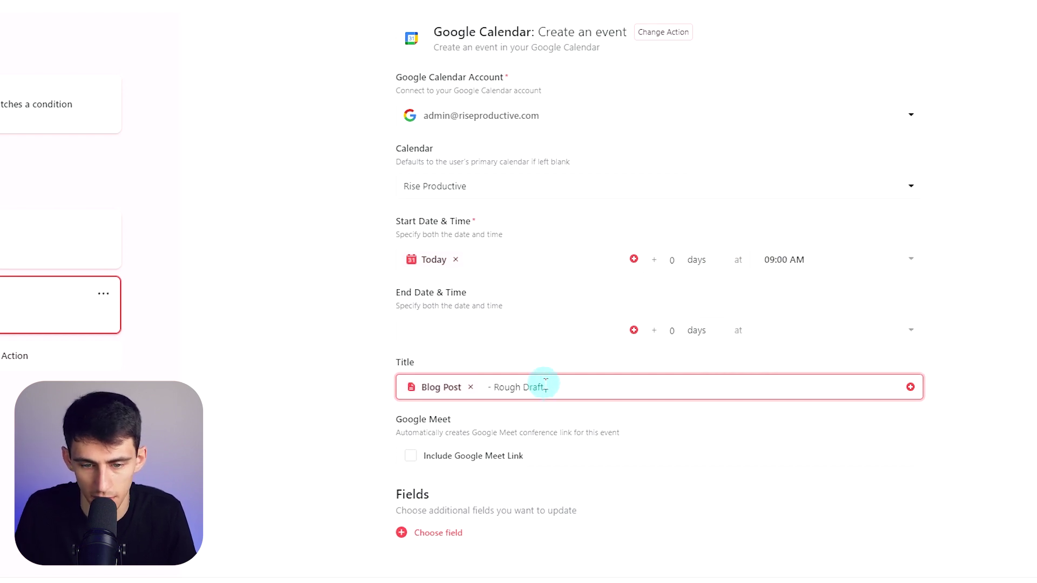
text( Sync)
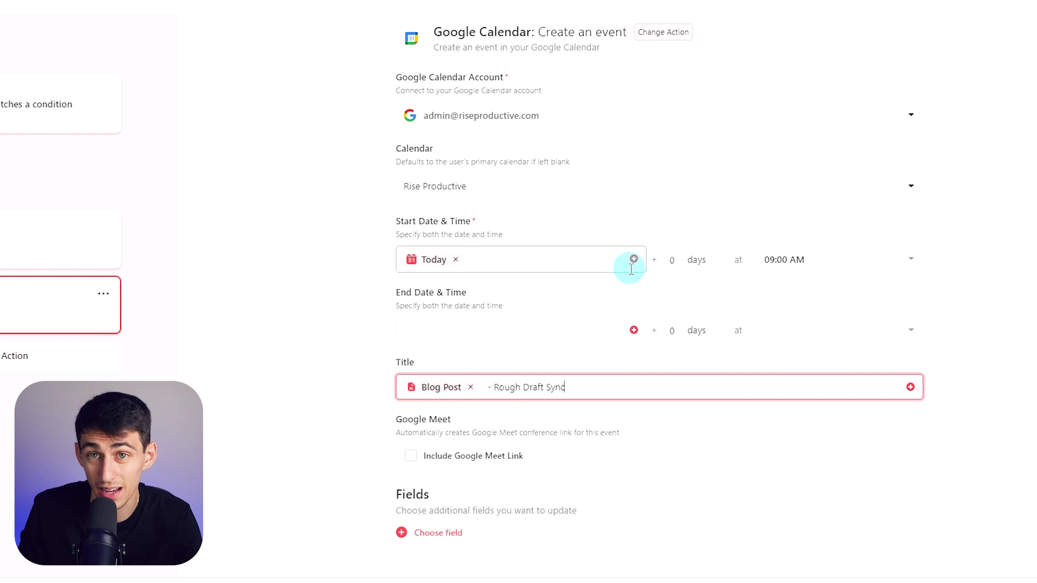
- Set the event's start date to 3 days out
click(633, 260)
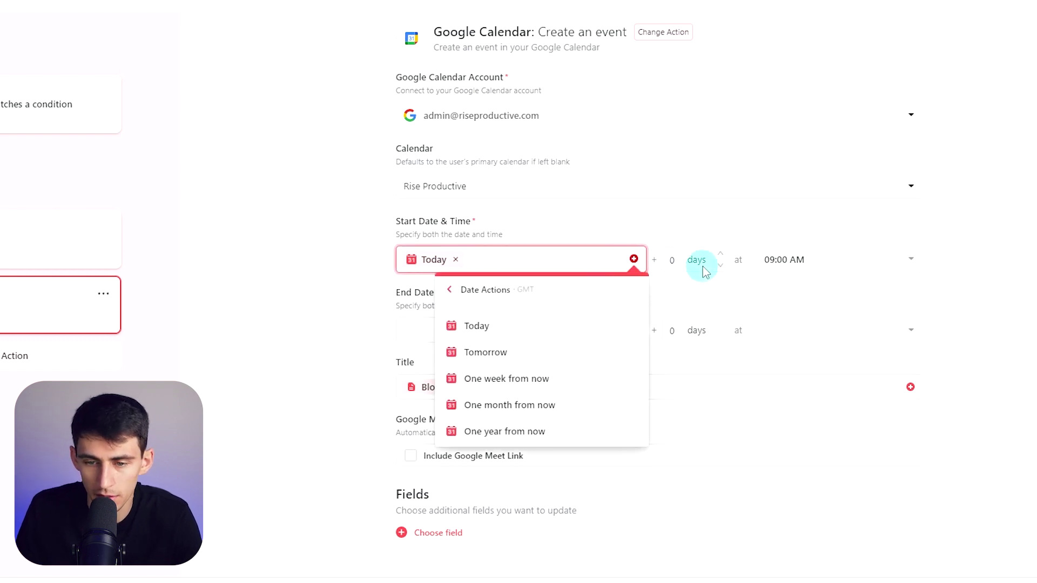
click(671, 260)
double_click(670, 259)
text(3)
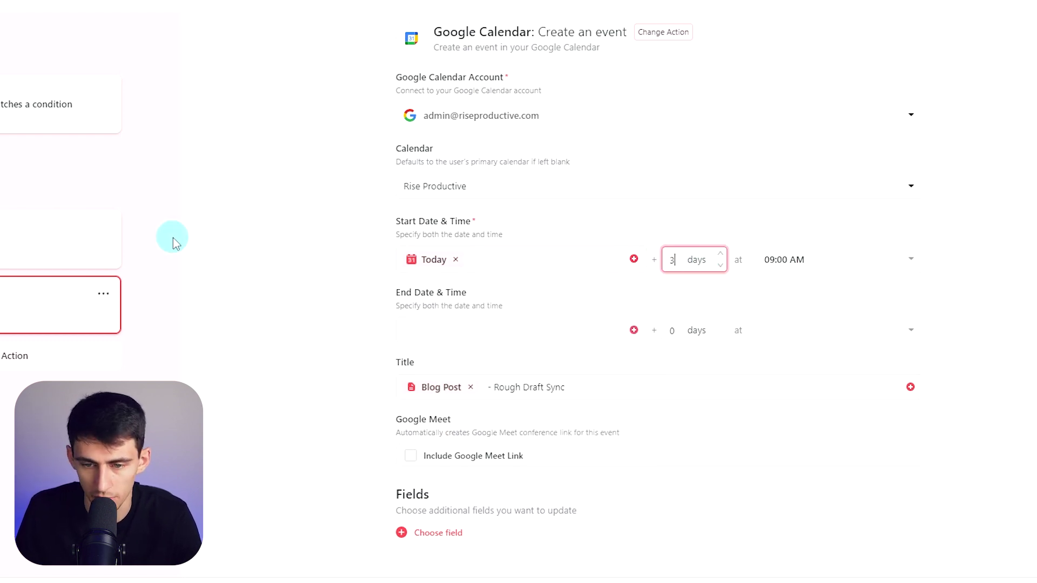
click(246, 251)
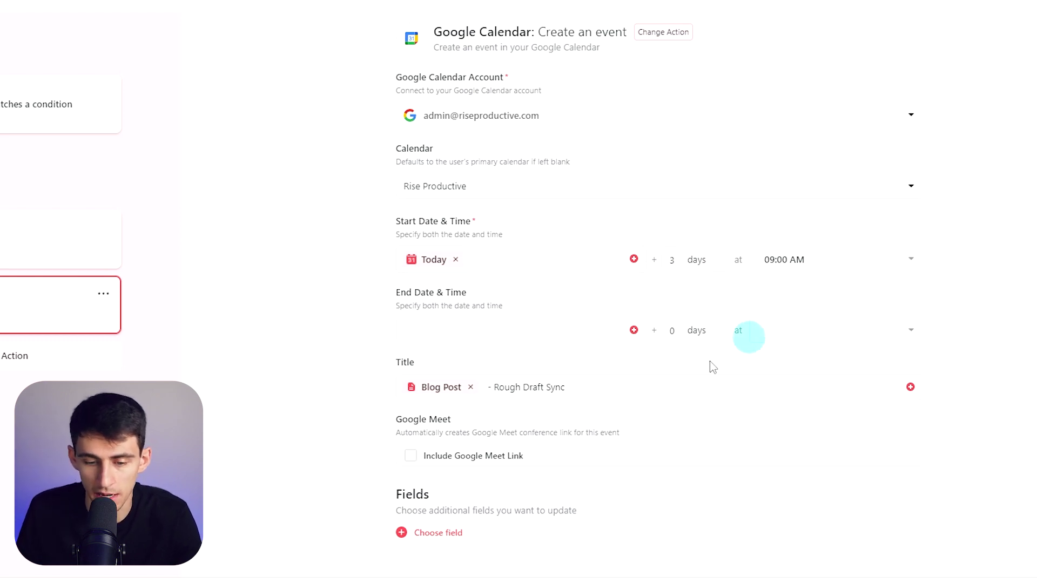
- Include a Google Meet link and invite Author: Email and Reviewer: Email as attendees
click(439, 452)
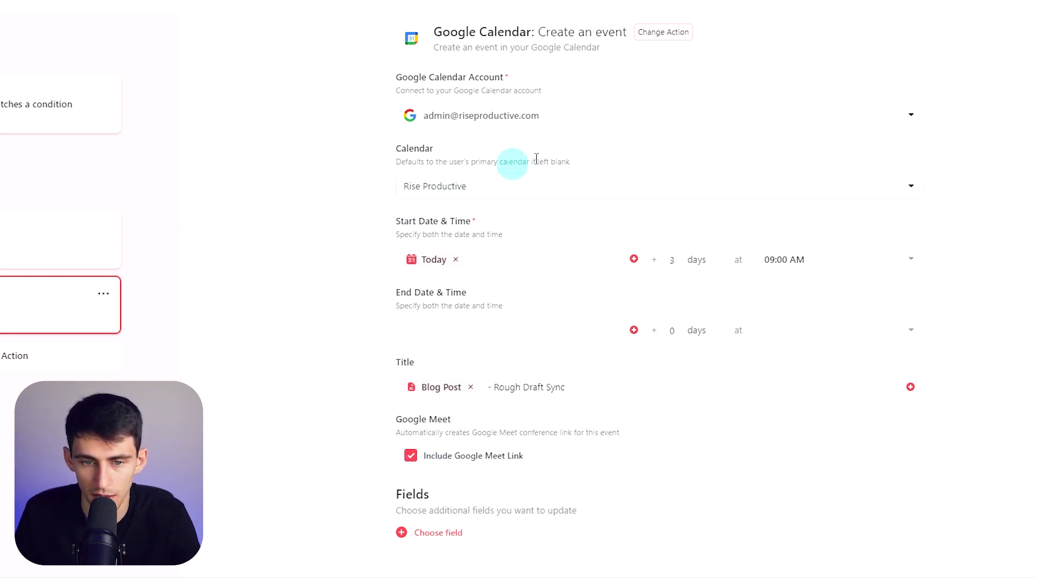
click(444, 531)
click(441, 550)
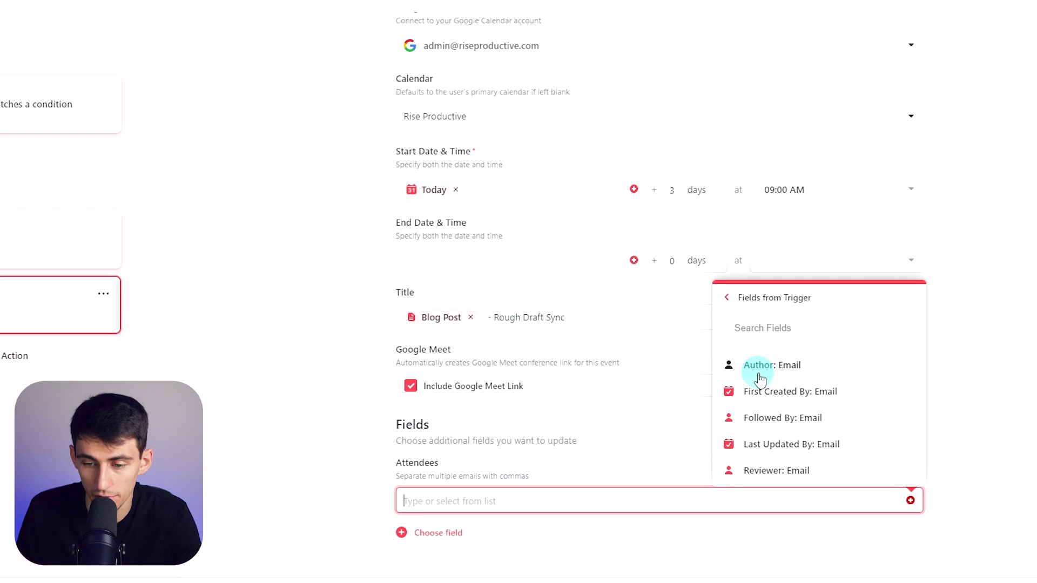
click(760, 378)
click(778, 471)
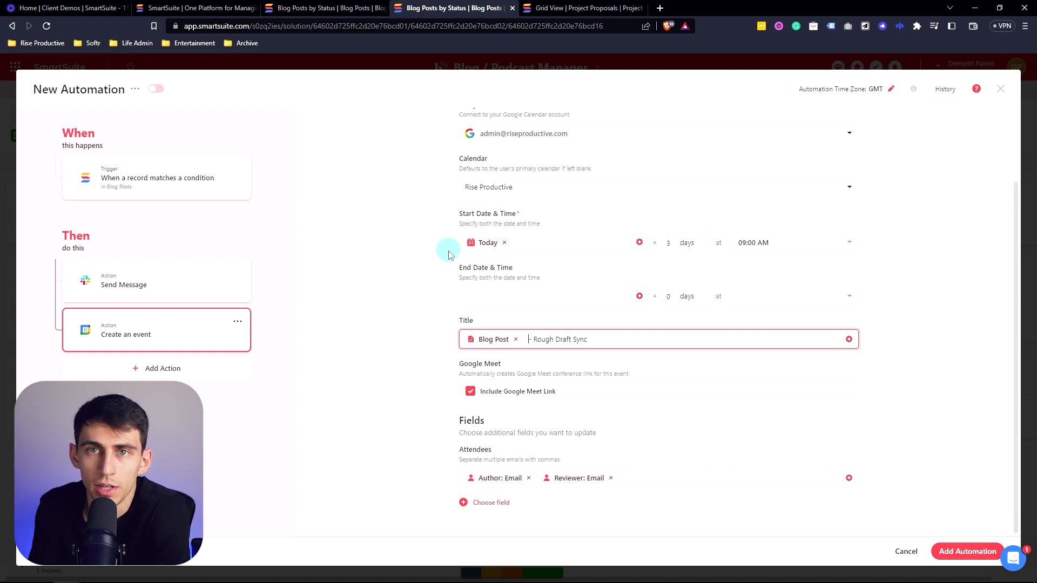
click(199, 368)
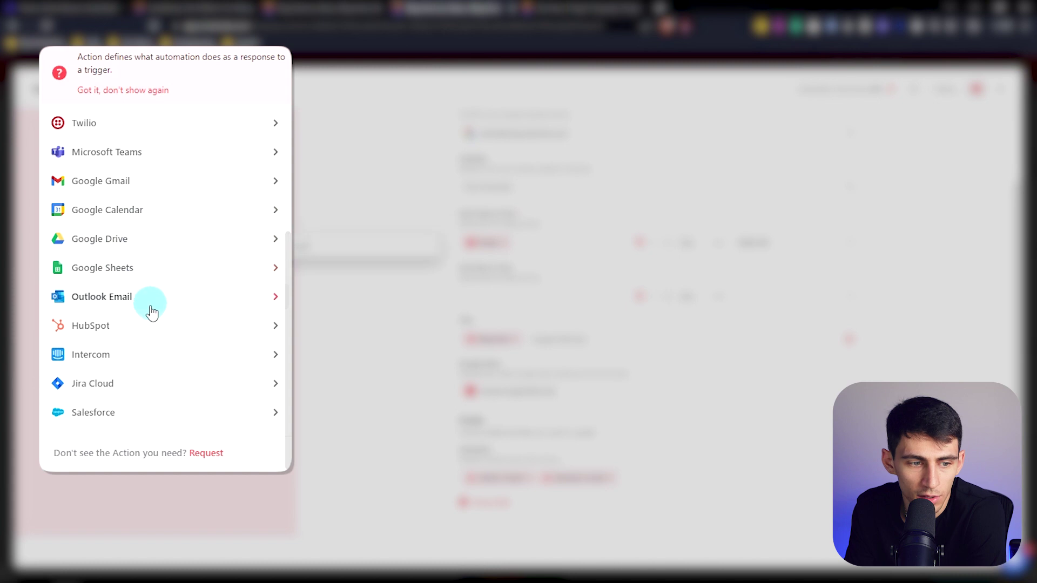
mouse_move(151, 416)
click(234, 421)
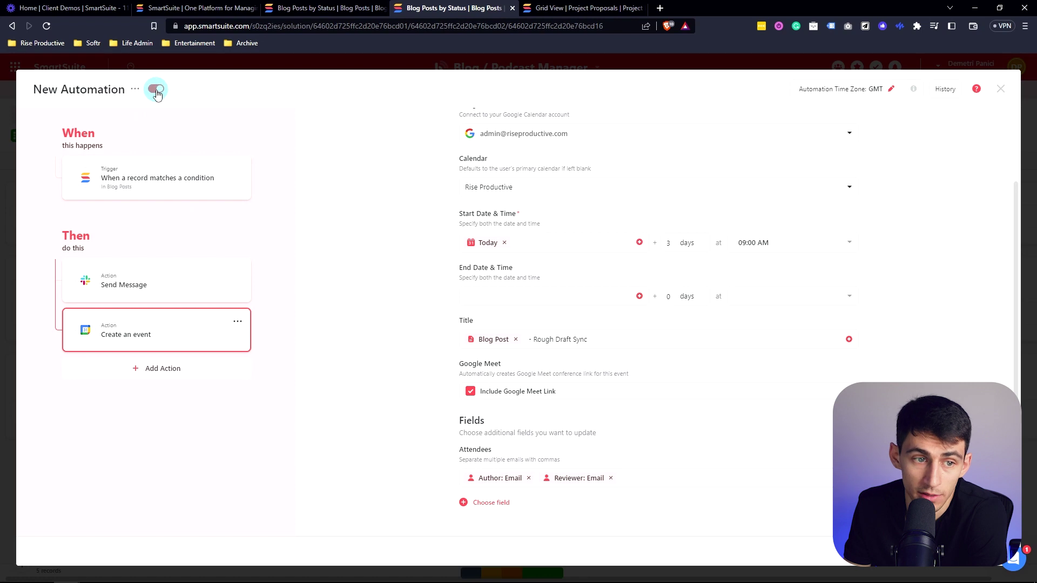
- Replace the 'New Automation' title with 'Blog Post 1 Week Out' and confirm switching it on
click(106, 89)
double_click(105, 89)
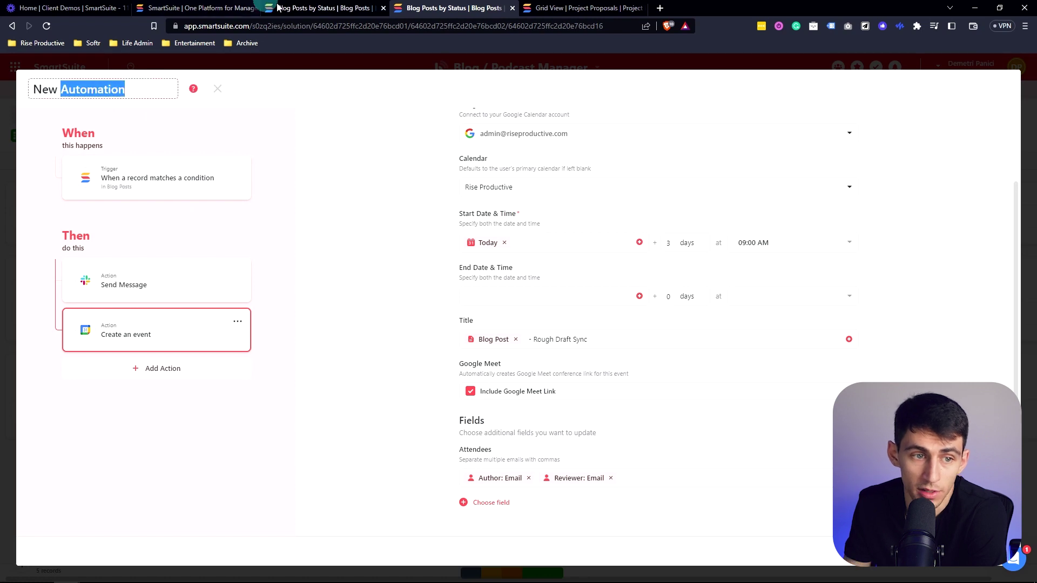
triple_click(79, 94)
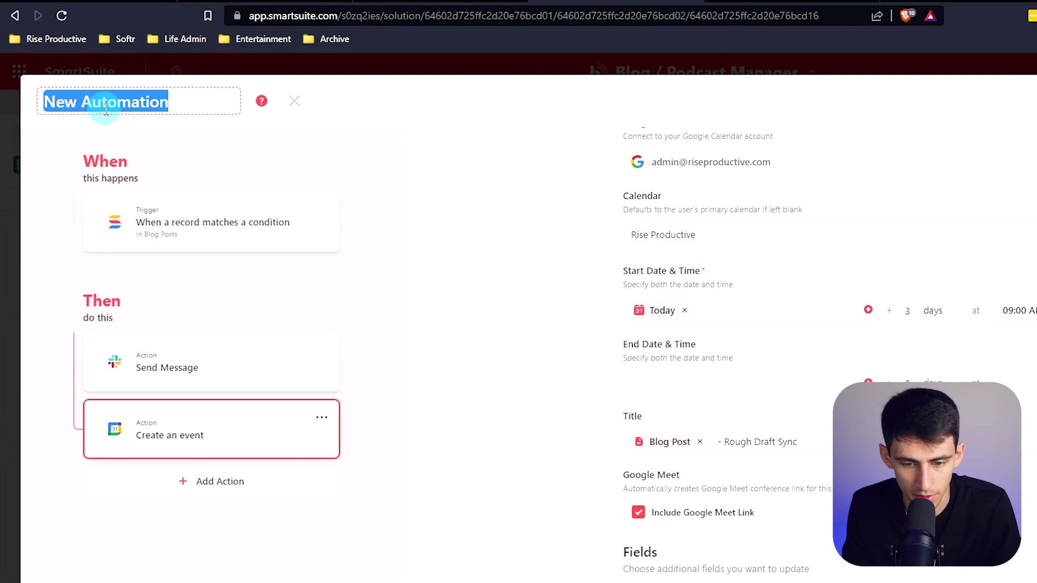
text(Post 1)
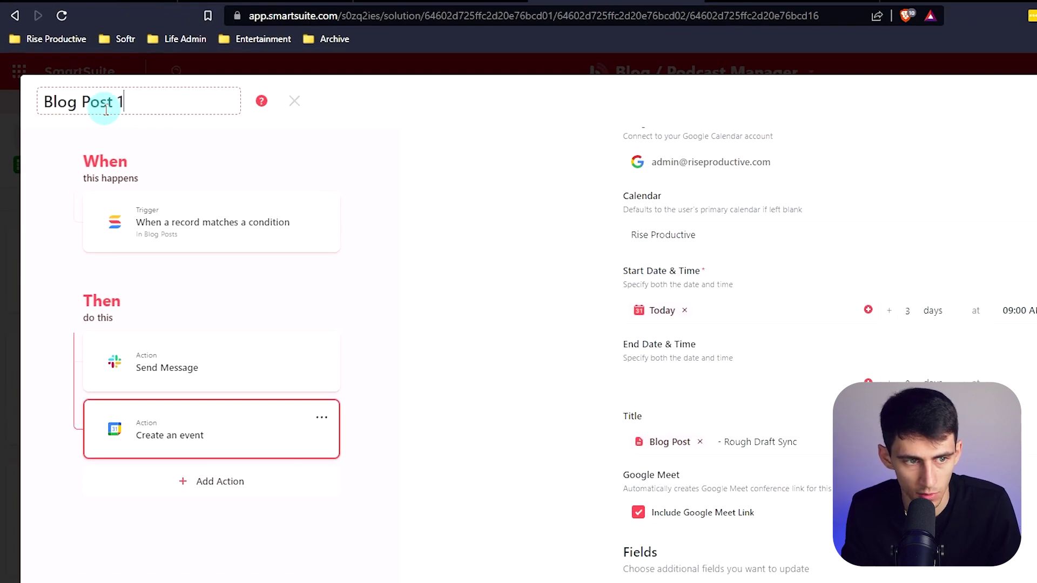
text(log Post 1 WEek)
key(BackSpace)
key(BackSpace)
key(BackSpace)
text(eek Out)
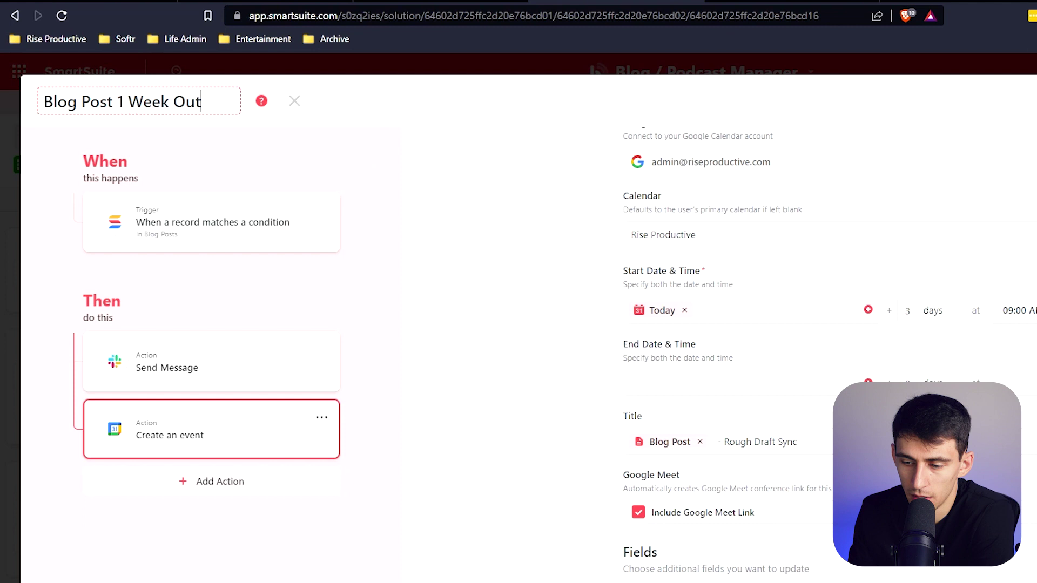
key(Escape)
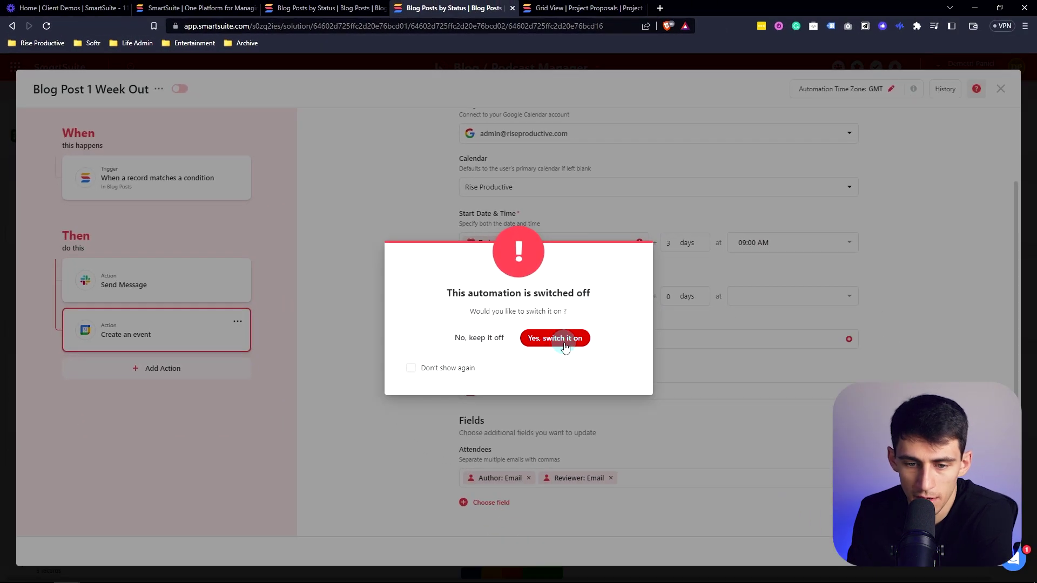
click(565, 345)
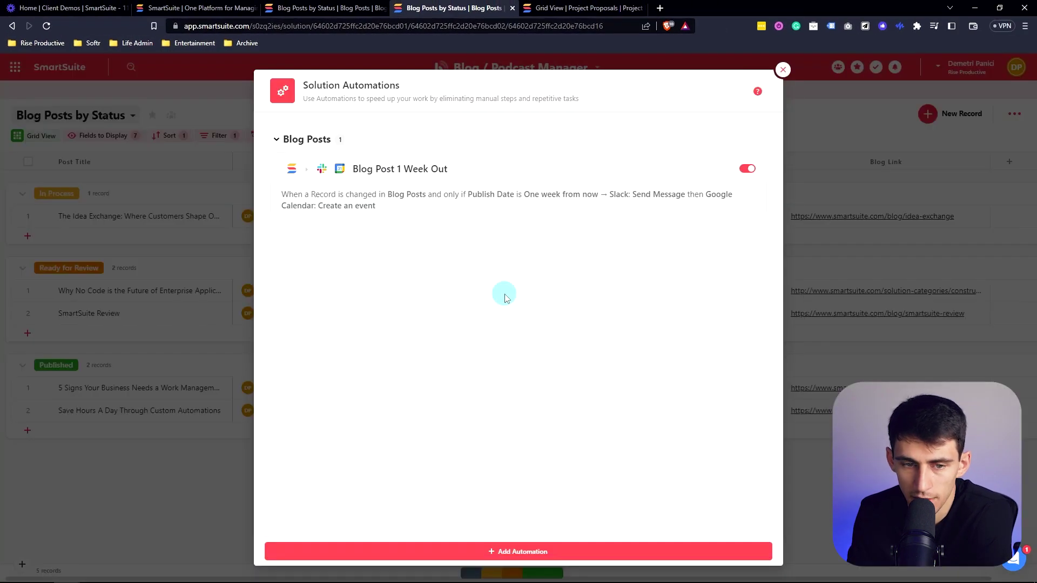
- Close the Solution Automations list and switch over to Slack
click(782, 70)
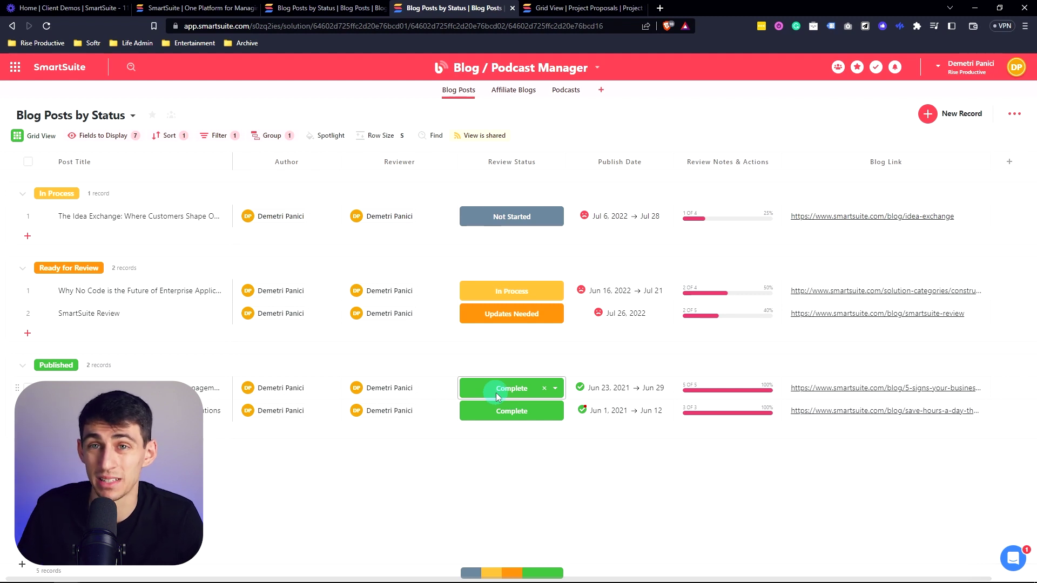
click(81, 575)
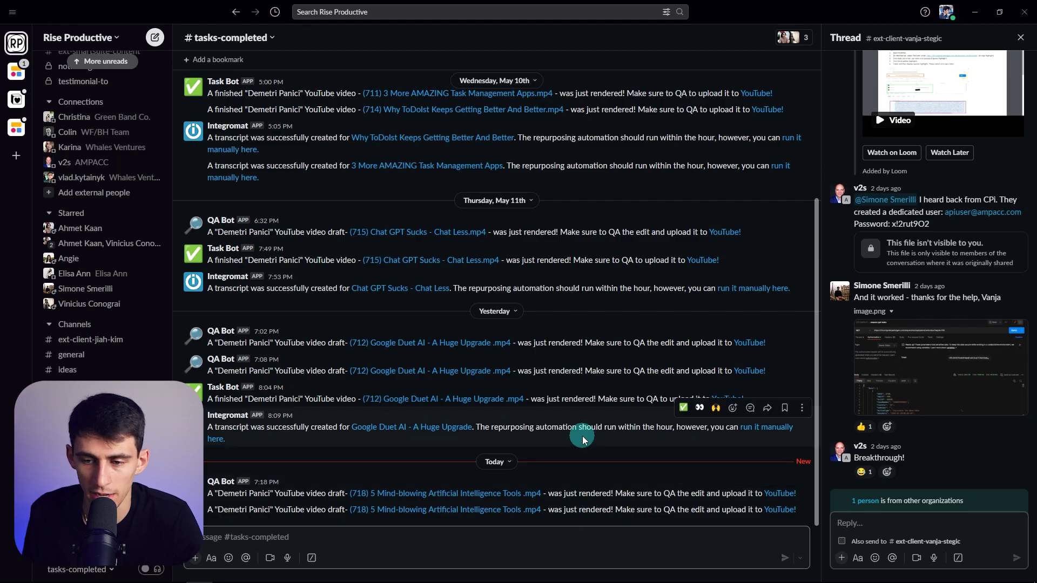
key(alt+Tab)
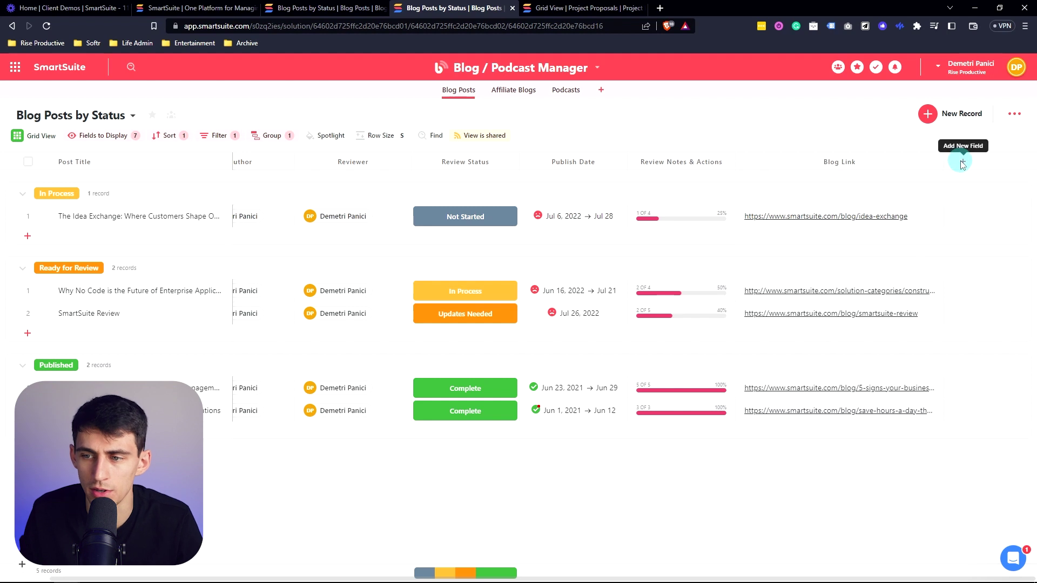
- Add a Button field whose action is Open Url, reviewing its Help Text and field info
click(961, 162)
text(button)
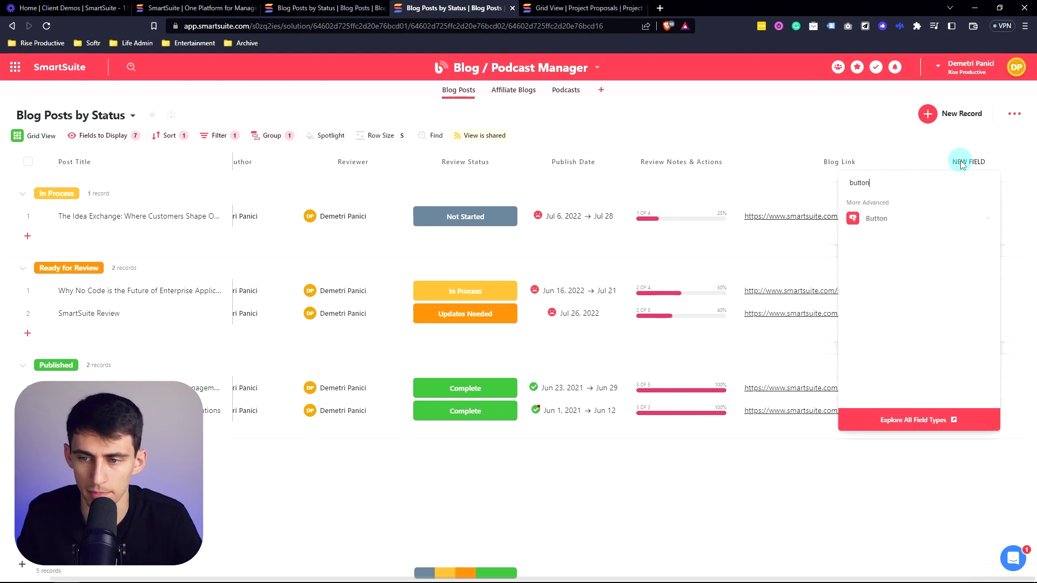
click(875, 219)
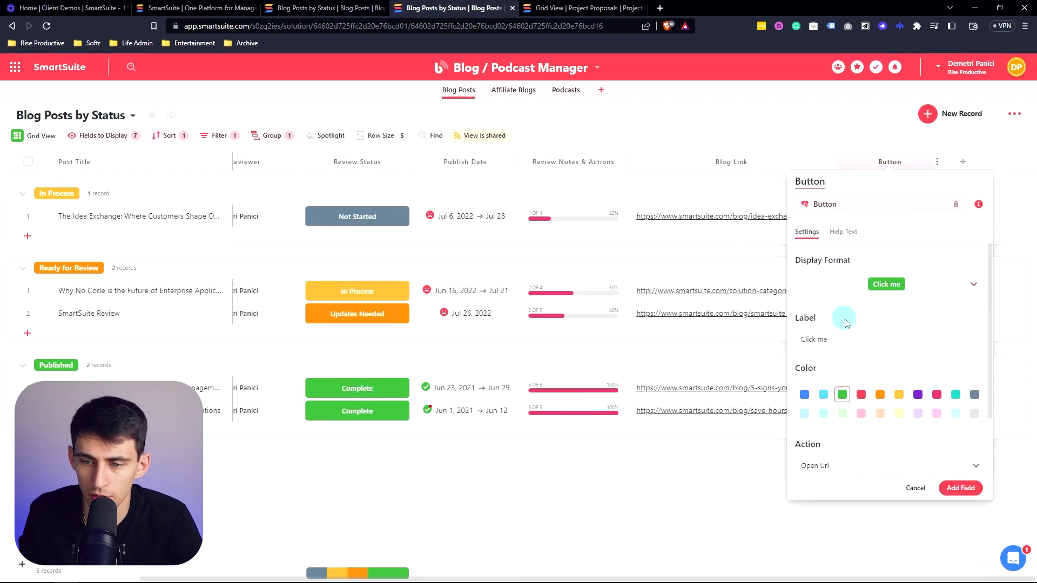
click(842, 231)
click(814, 233)
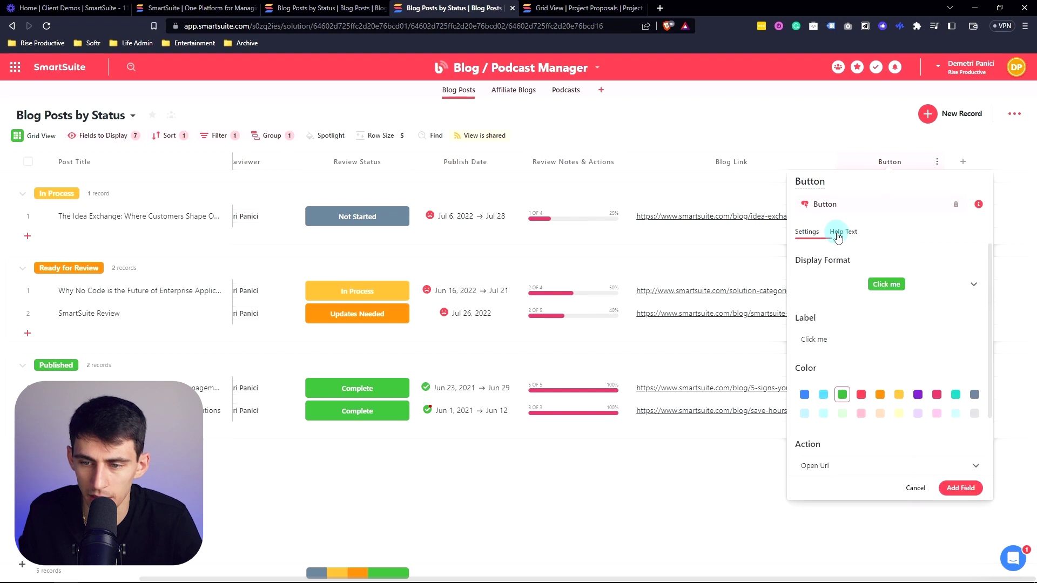
scroll(864, 351, down, 3)
click(821, 389)
click(821, 414)
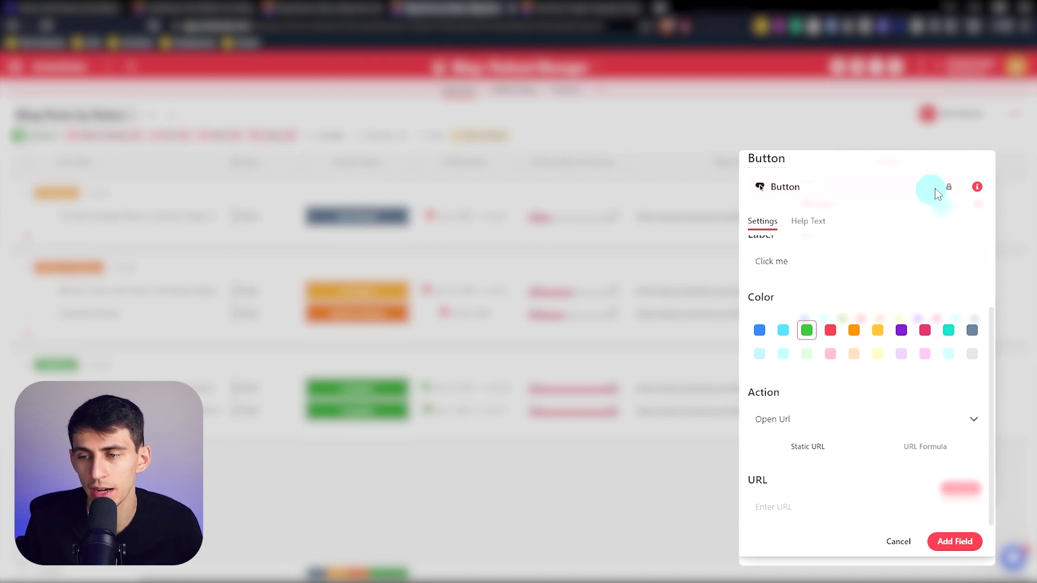
click(977, 187)
click(976, 192)
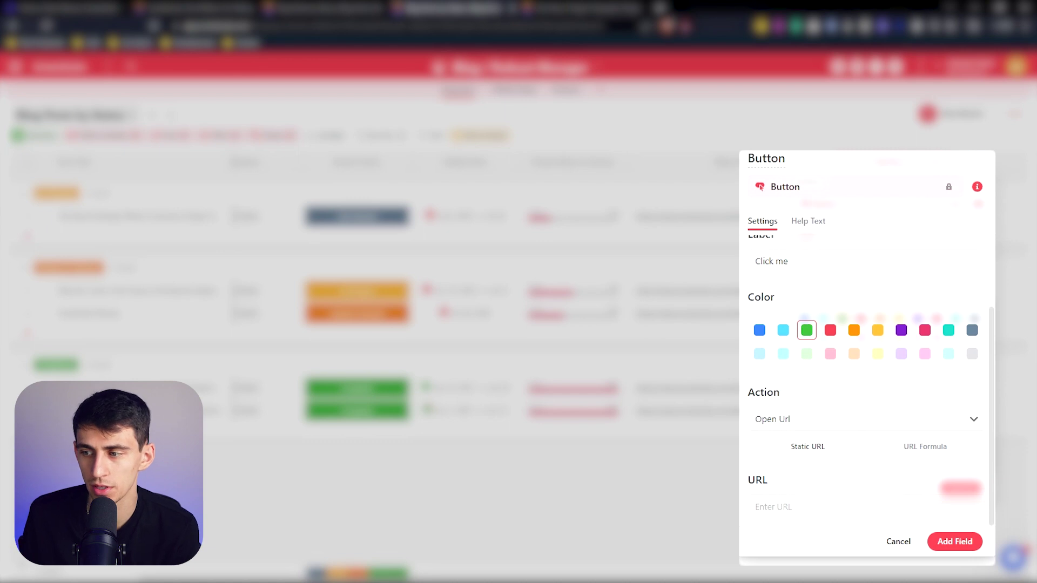
click(822, 216)
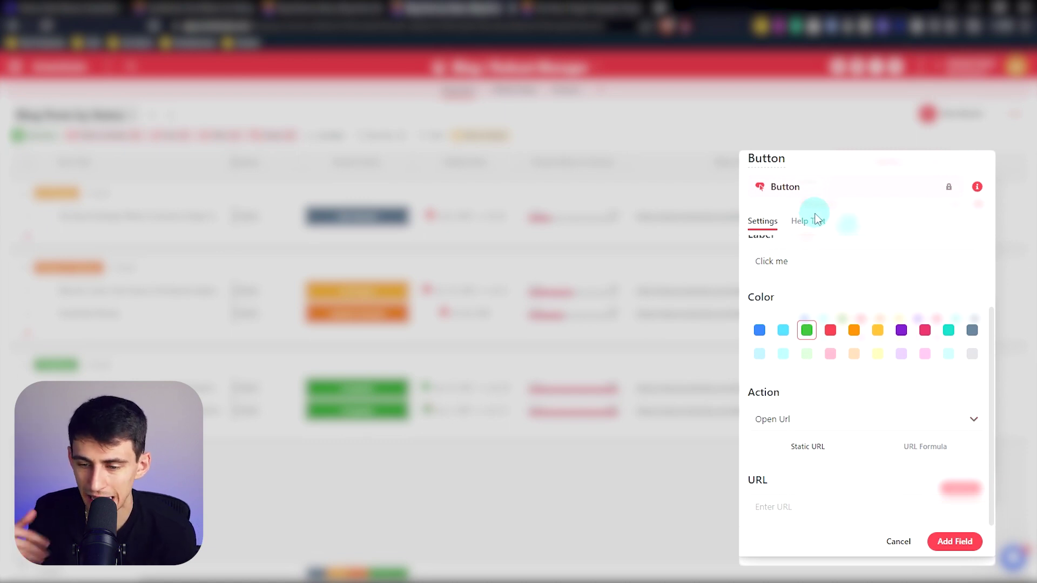